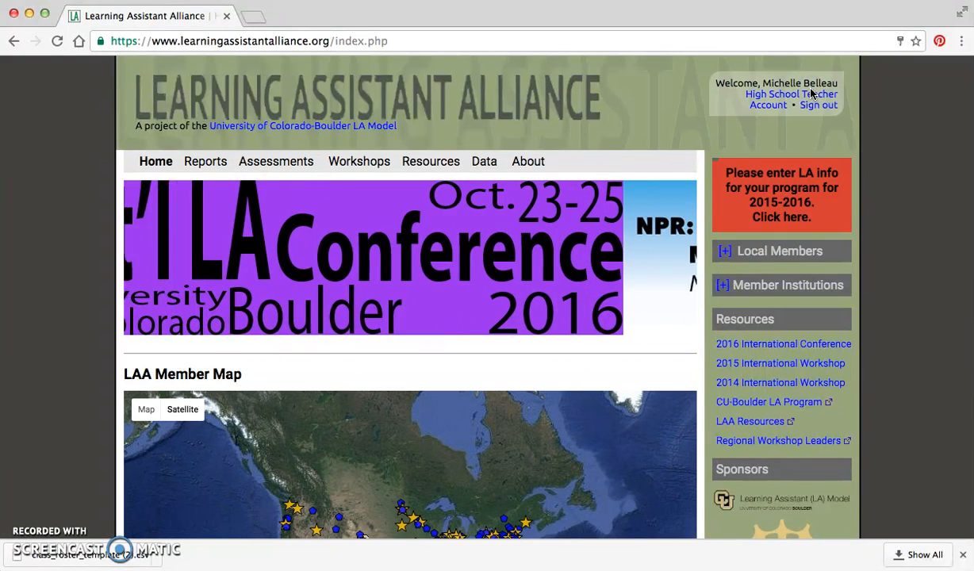
- Start a new course in the assessments area for term Fall 2016 and name it "2nd Block Physics"
click(274, 162)
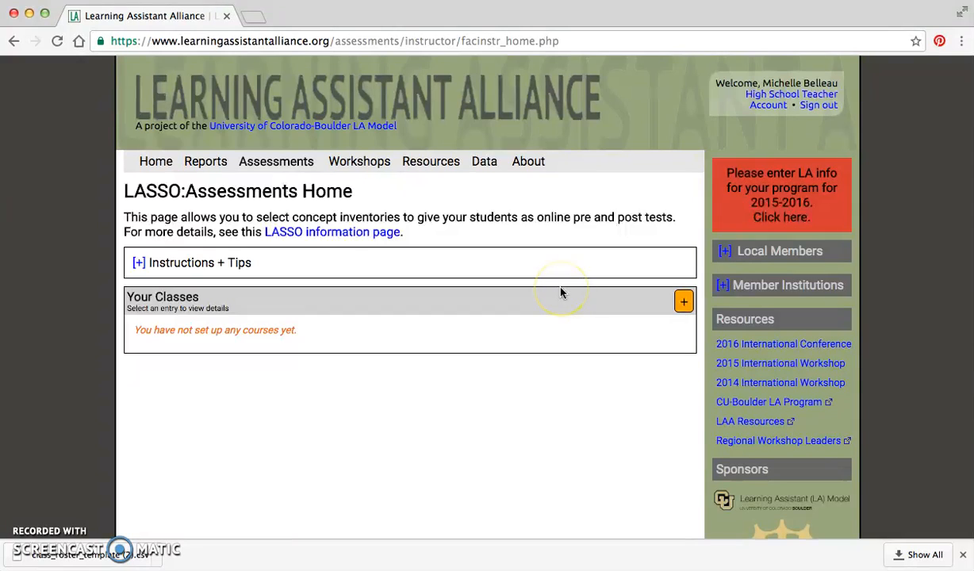
click(684, 304)
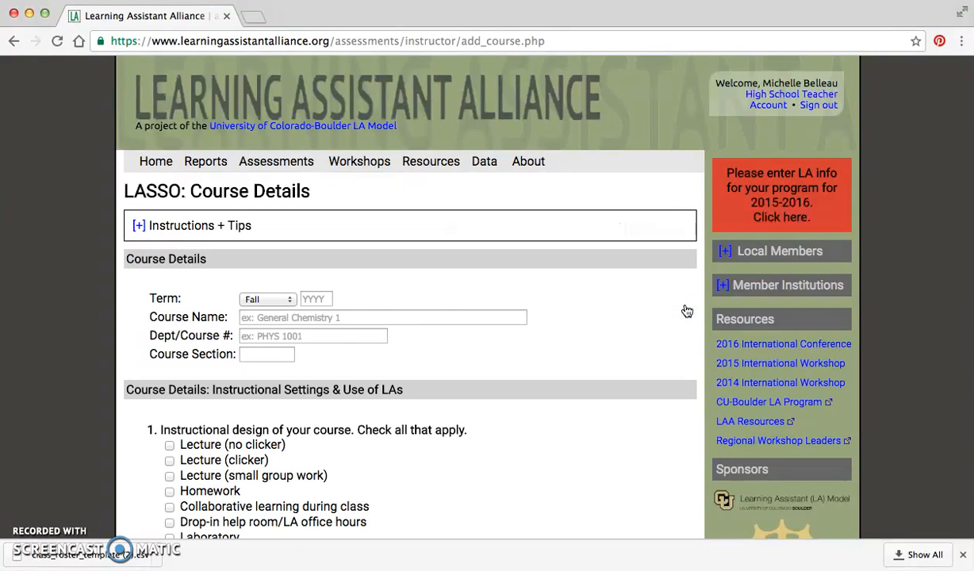
click(316, 299)
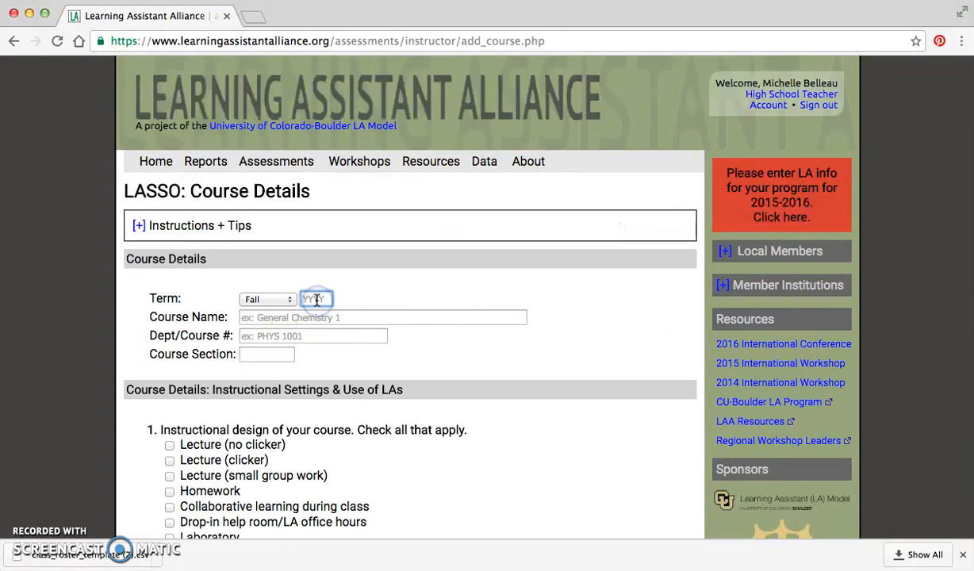
text(2016)
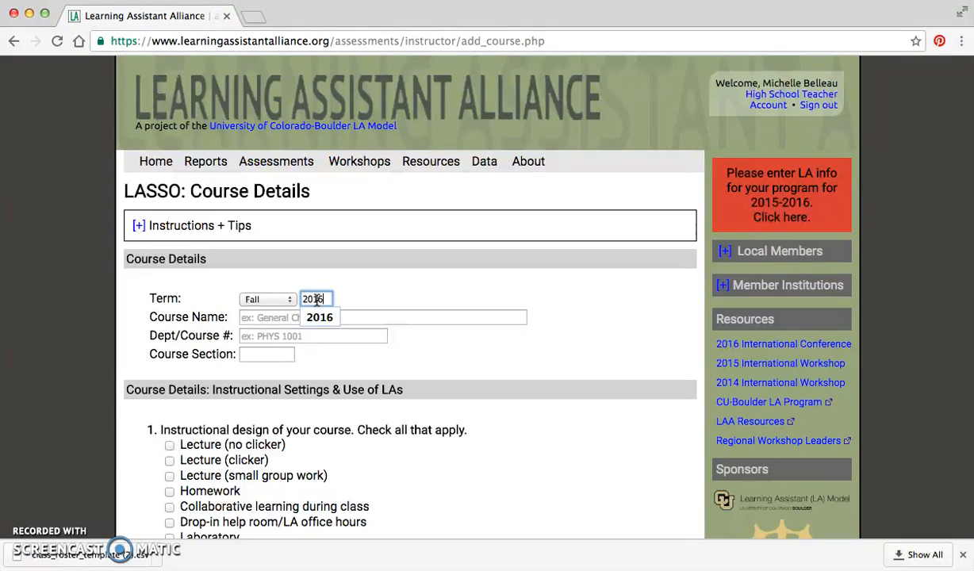
click(274, 318)
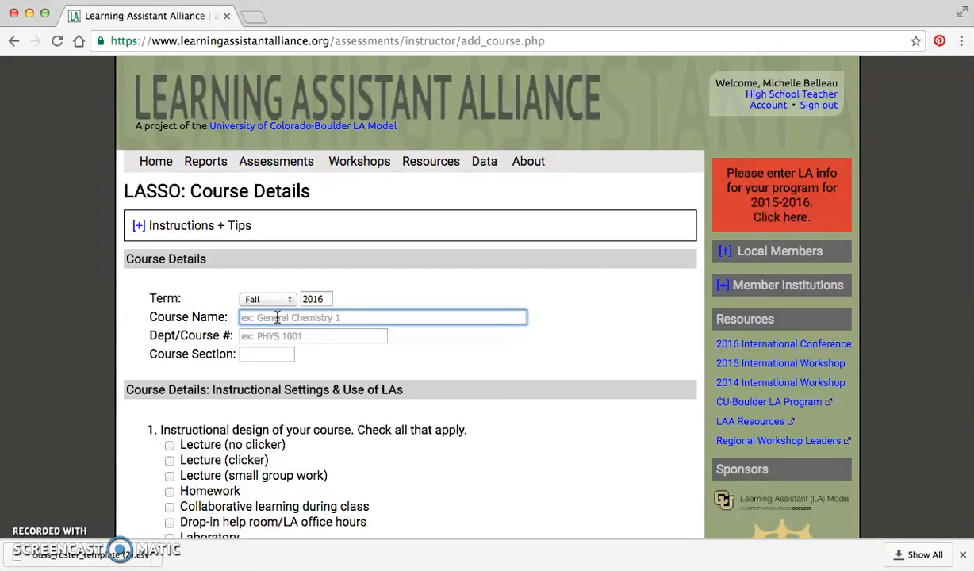
text(2nd Block P)
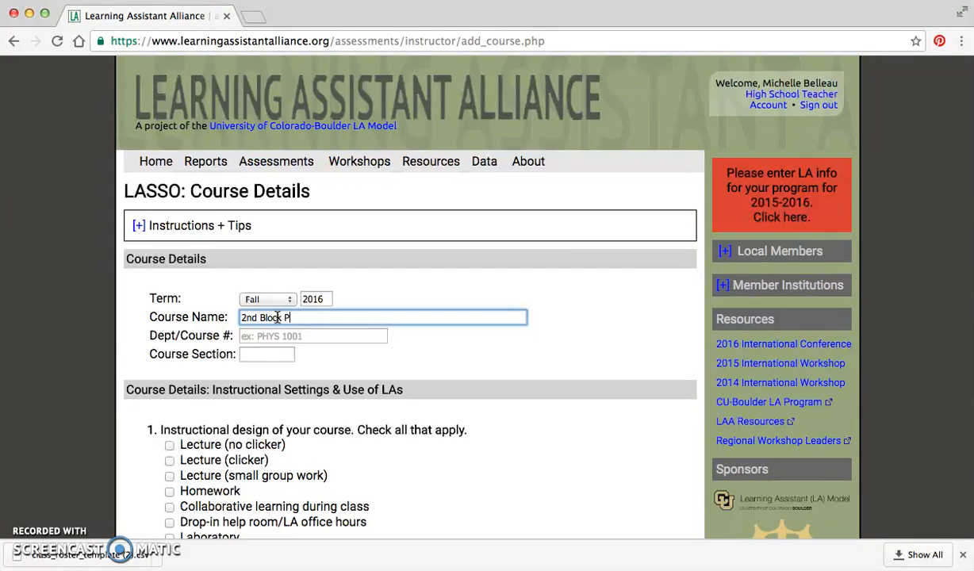
text(hysics)
- Enter "2nd Phys" as the department/course number and "Phys" as the course section
key(Tab)
text(2n)
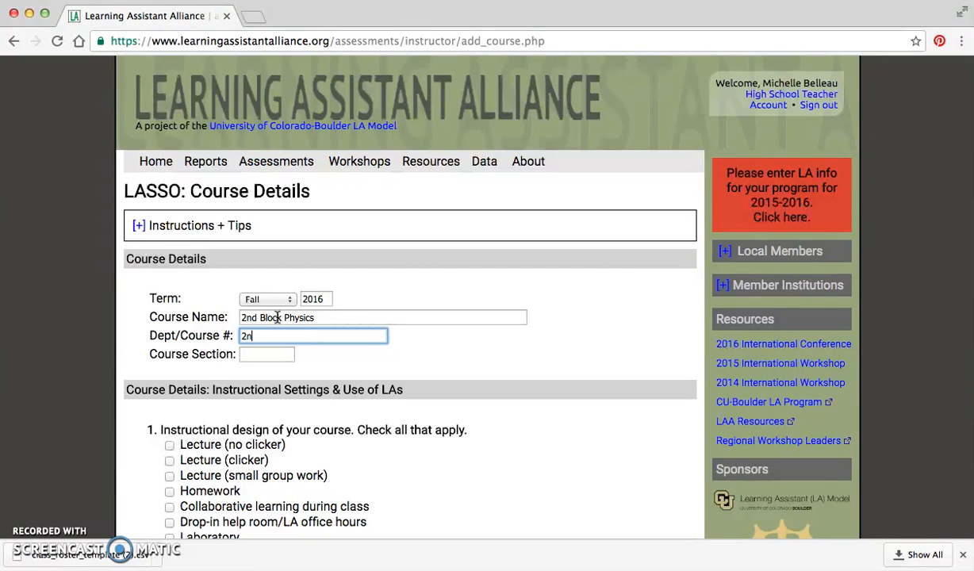
text(d Phys)
key(Tab)
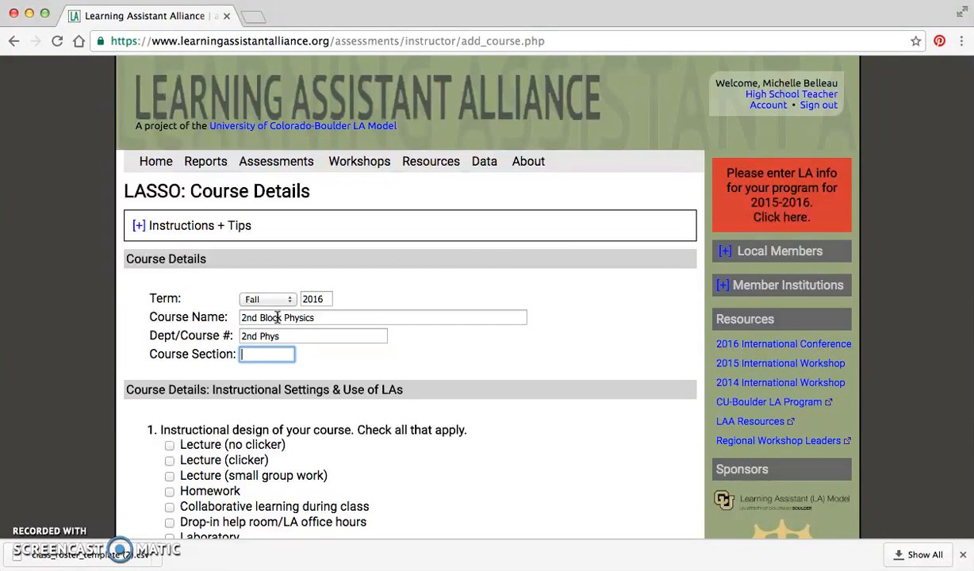
text(Phys)
- Mark the instructional design as Lecture (no clicker), Collaborative learning during class, and Mandatory recitations/tutorials outside of lecture
scroll(498, 383, down, 1)
scroll(498, 383, down, 5)
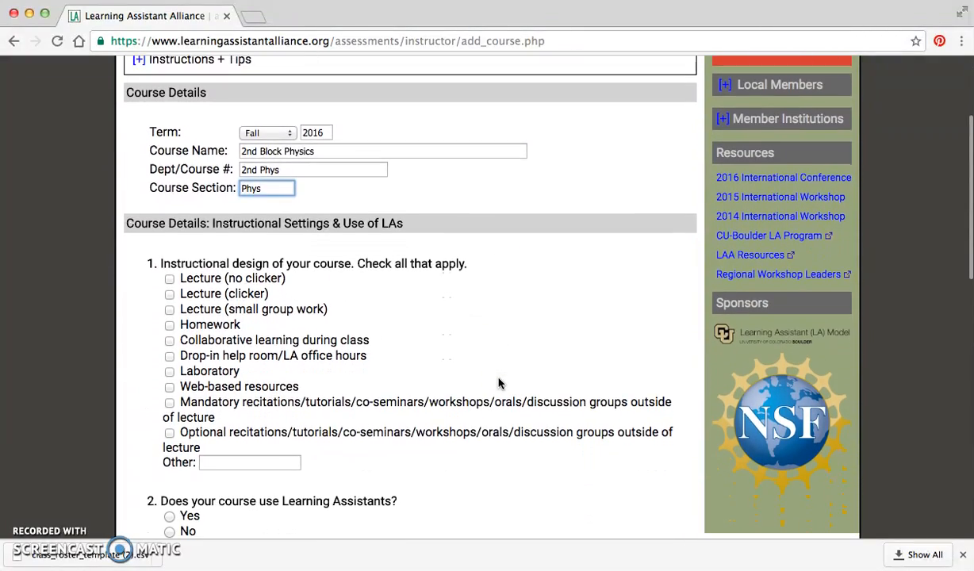
scroll(498, 382, down, 4)
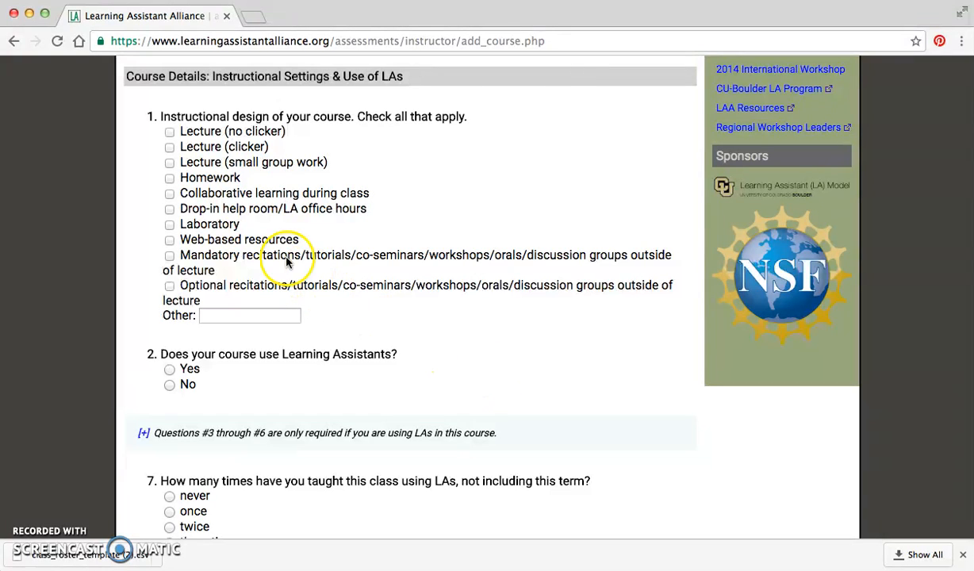
click(169, 132)
click(169, 195)
click(169, 255)
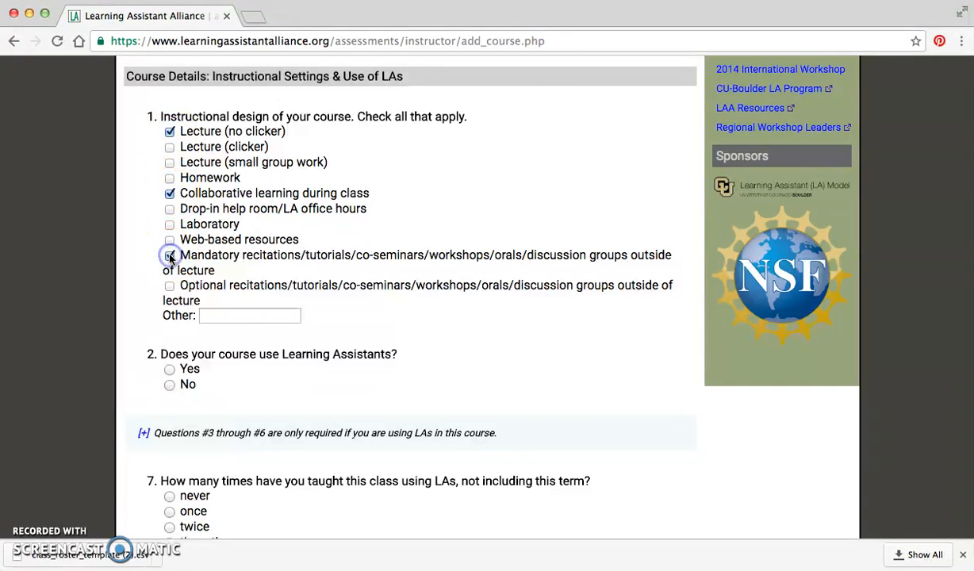
- Answer No to using Learning Assistants in this course and in other classes, and never for times taught with and without LAs
scroll(416, 367, down, 1)
click(168, 354)
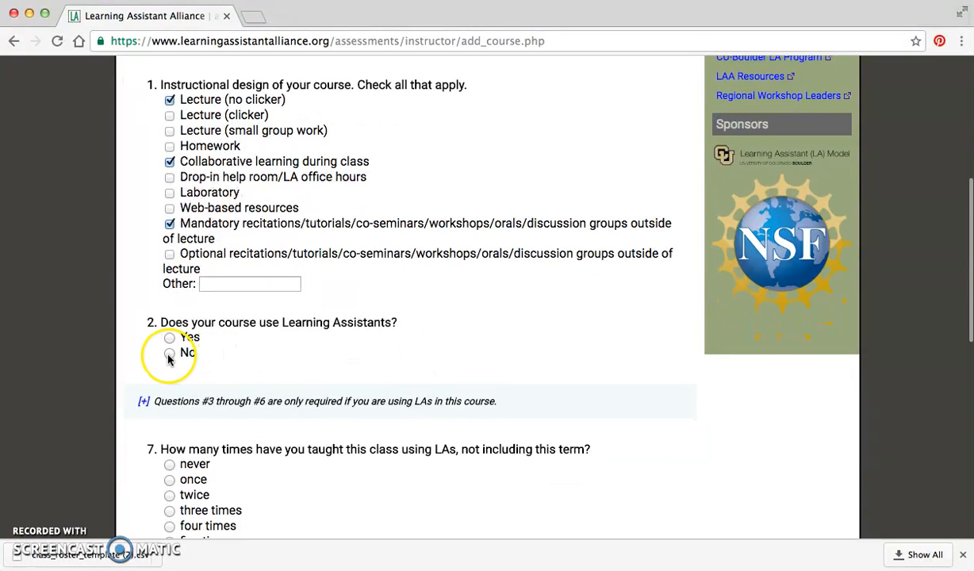
scroll(168, 359, down, 4)
click(169, 328)
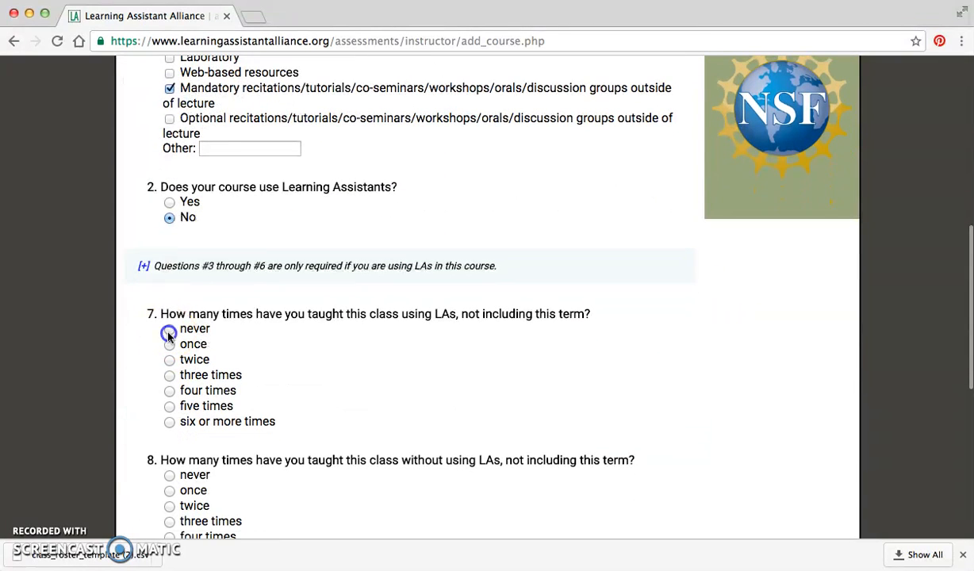
click(169, 475)
scroll(170, 480, down, 5)
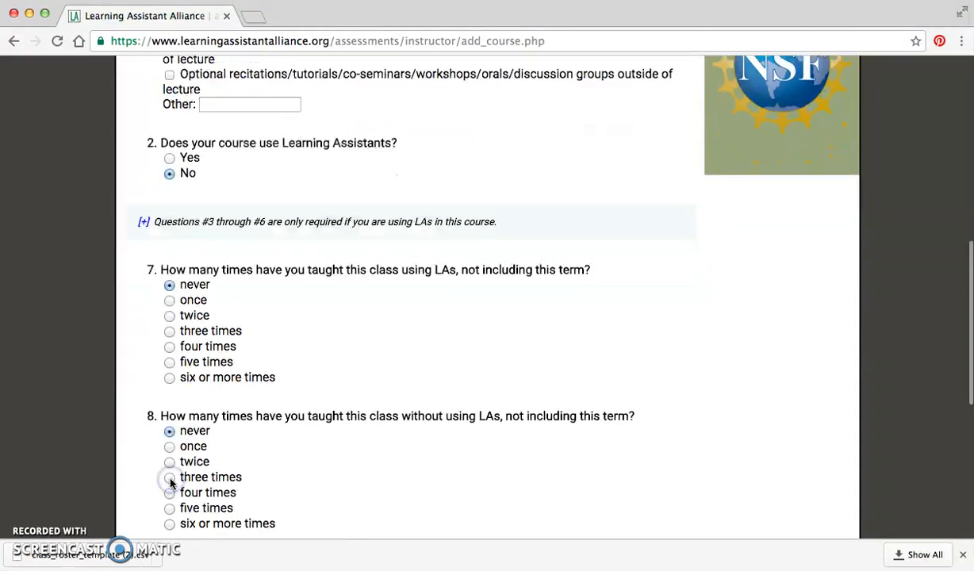
scroll(170, 482, down, 2)
click(169, 402)
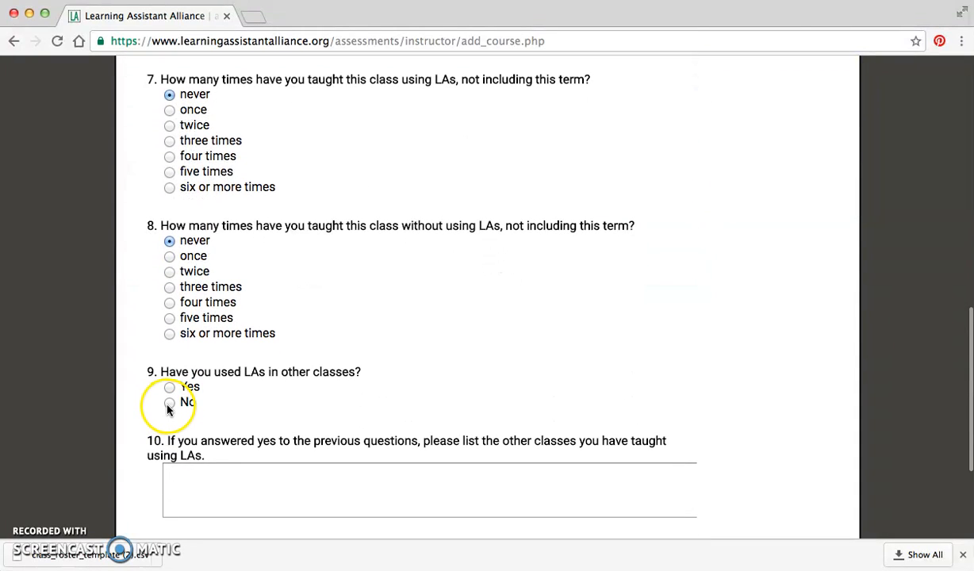
- Answer questions 10 and 11 about LA use with "NA" and add the new course
click(198, 478)
scroll(198, 478, down, 5)
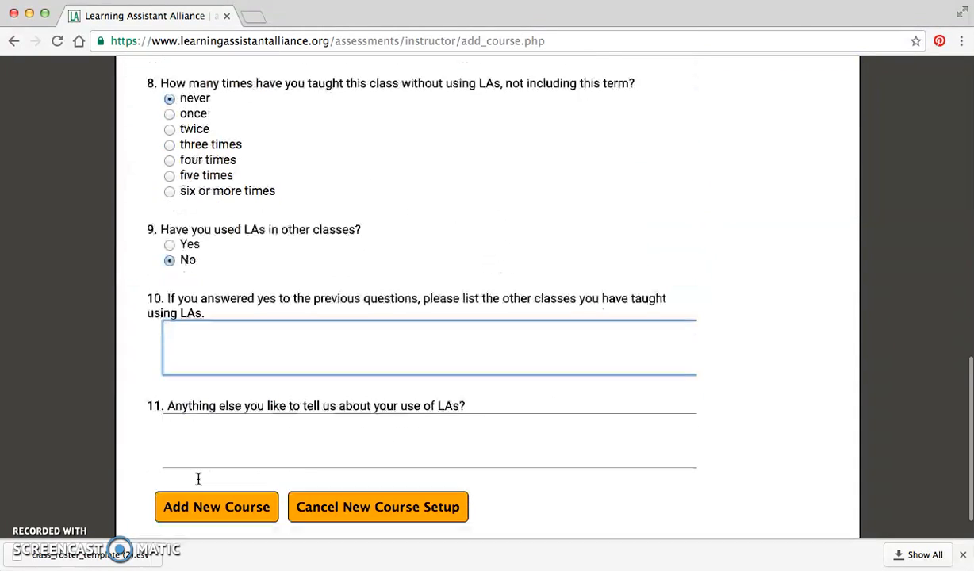
click(371, 309)
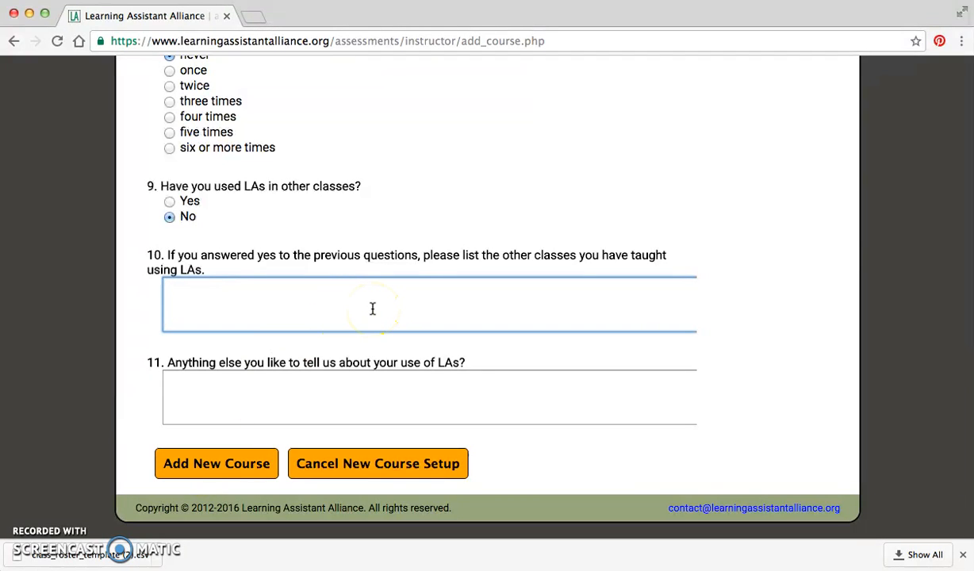
text(NA)
click(262, 392)
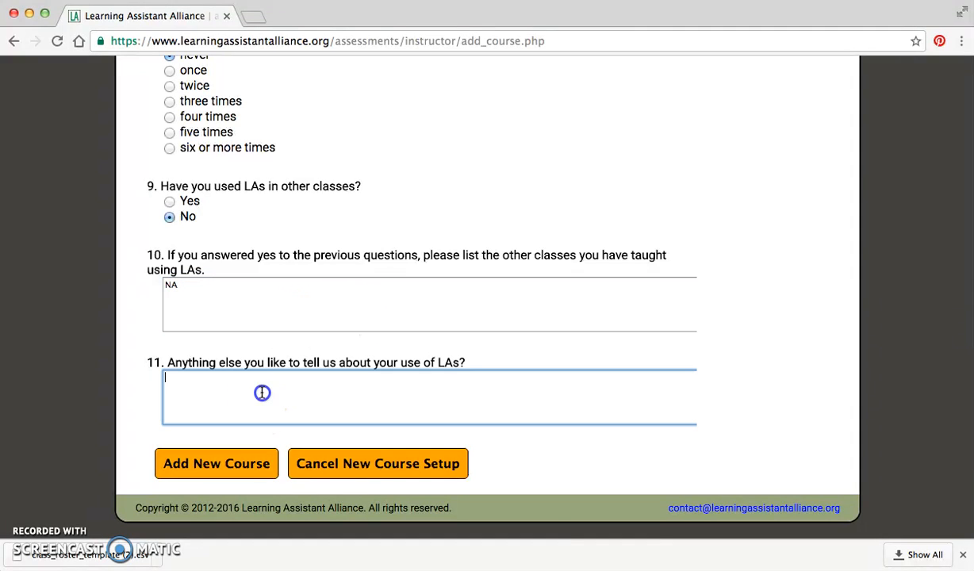
text(NA)
click(224, 464)
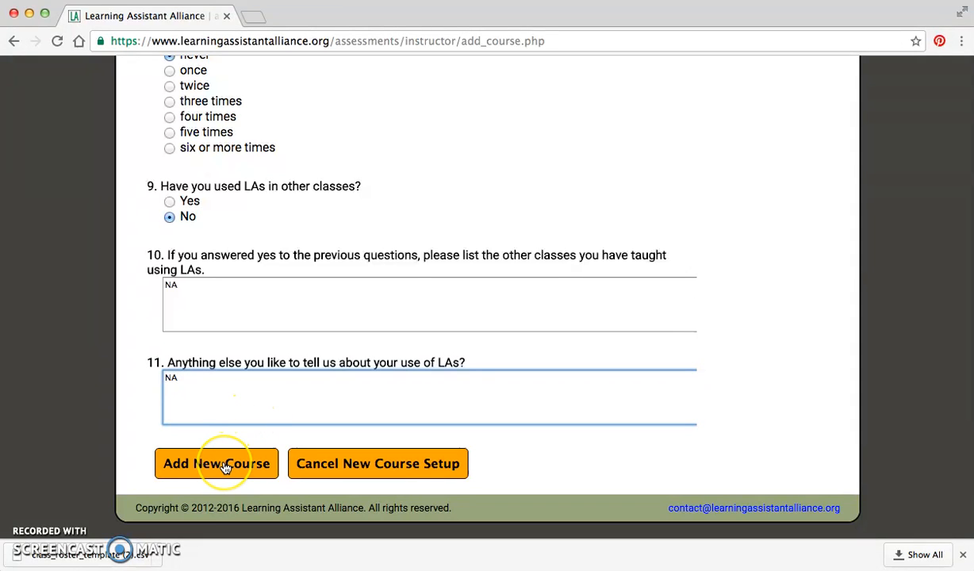
click(225, 466)
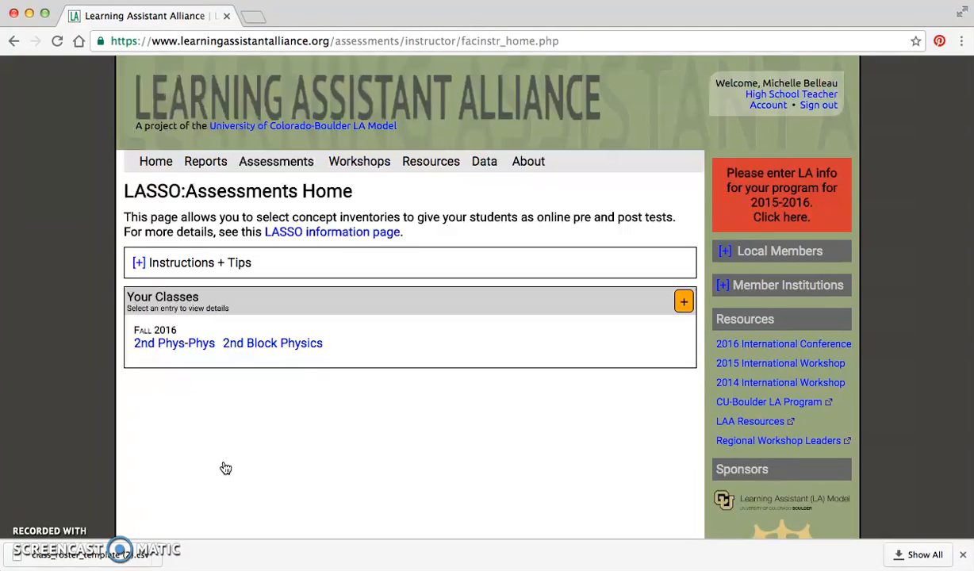
- Create an assessment for the 2nd Phys-Phys class labelled "2nd CLASS" using the CLASS-PHYS instrument
click(149, 347)
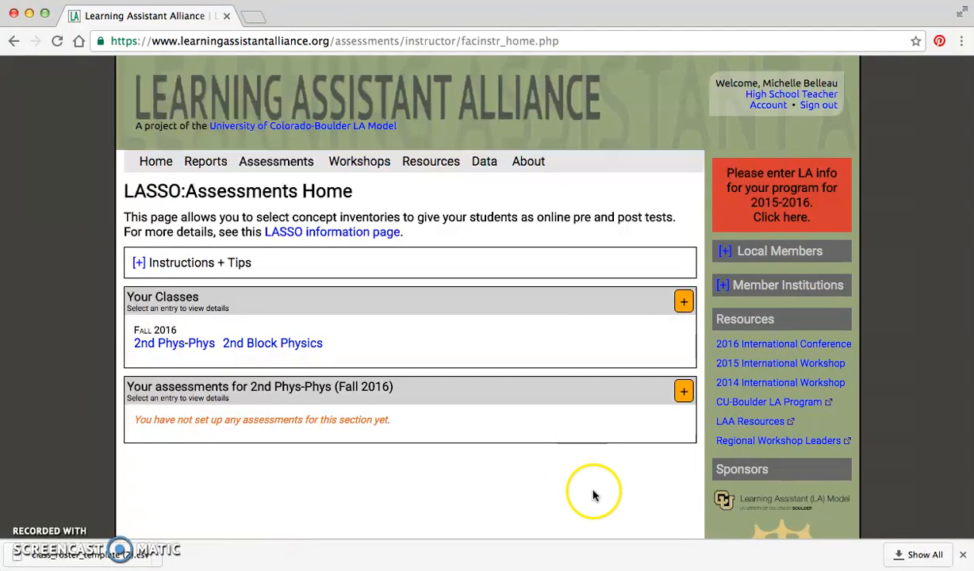
click(684, 393)
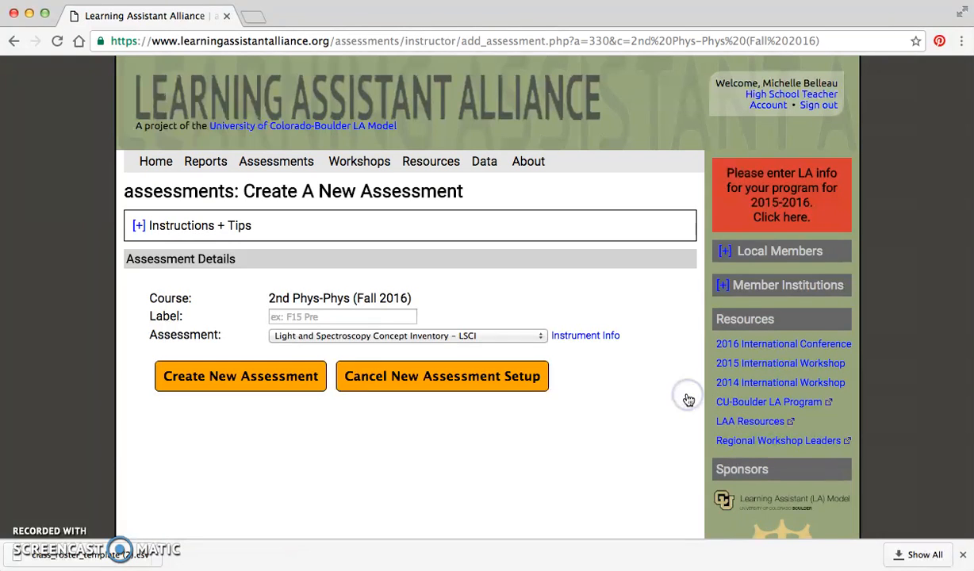
click(620, 384)
click(382, 318)
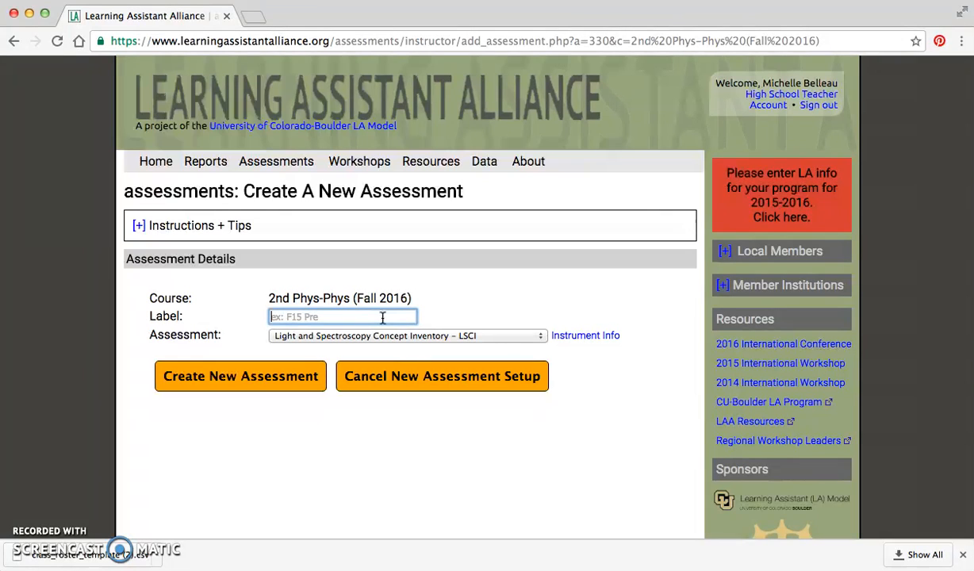
text(2nd CLASS)
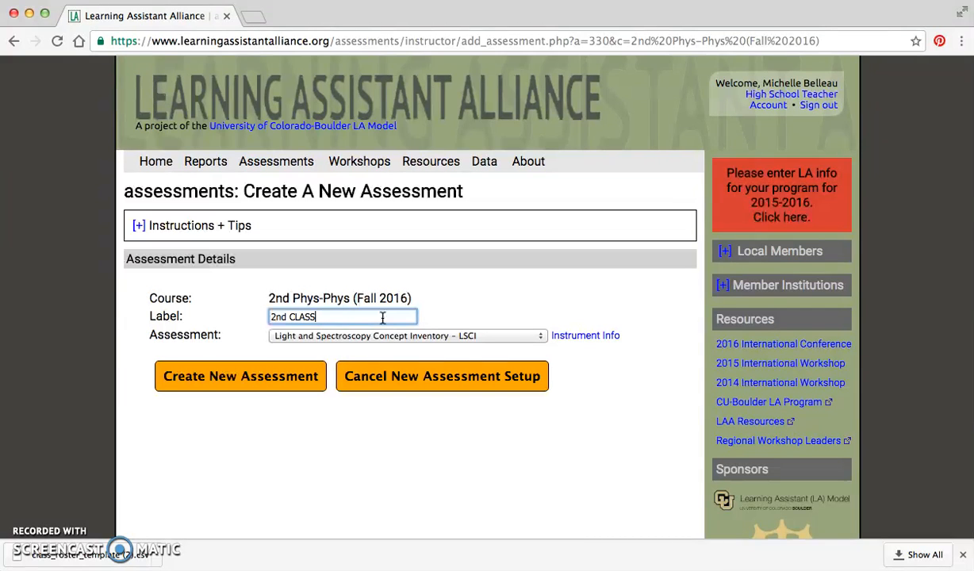
click(442, 335)
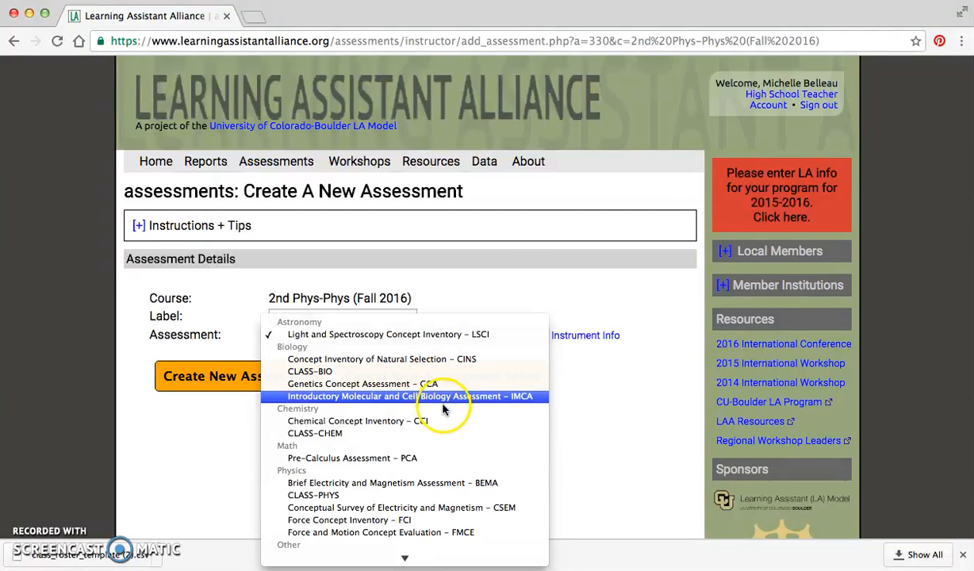
click(415, 496)
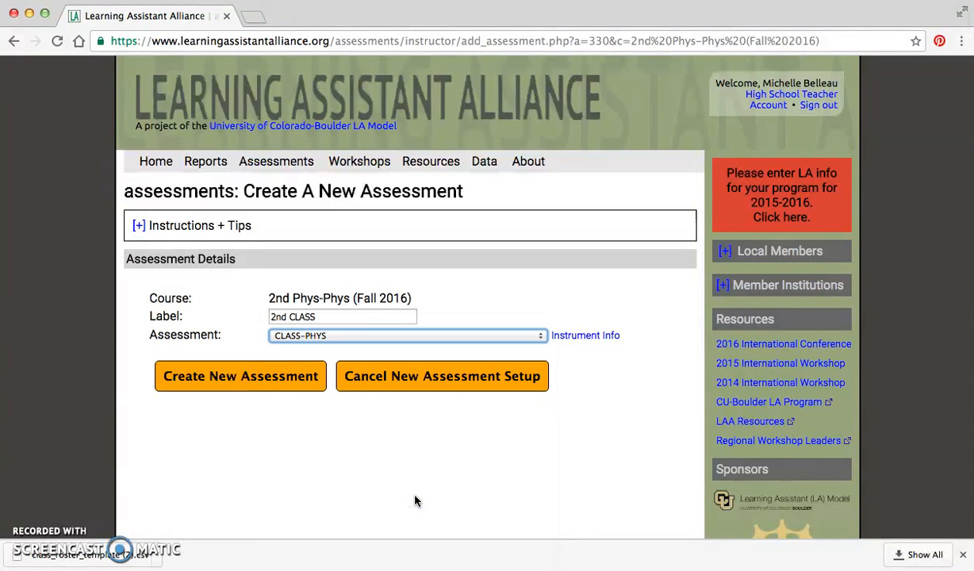
click(282, 380)
click(281, 379)
click(257, 349)
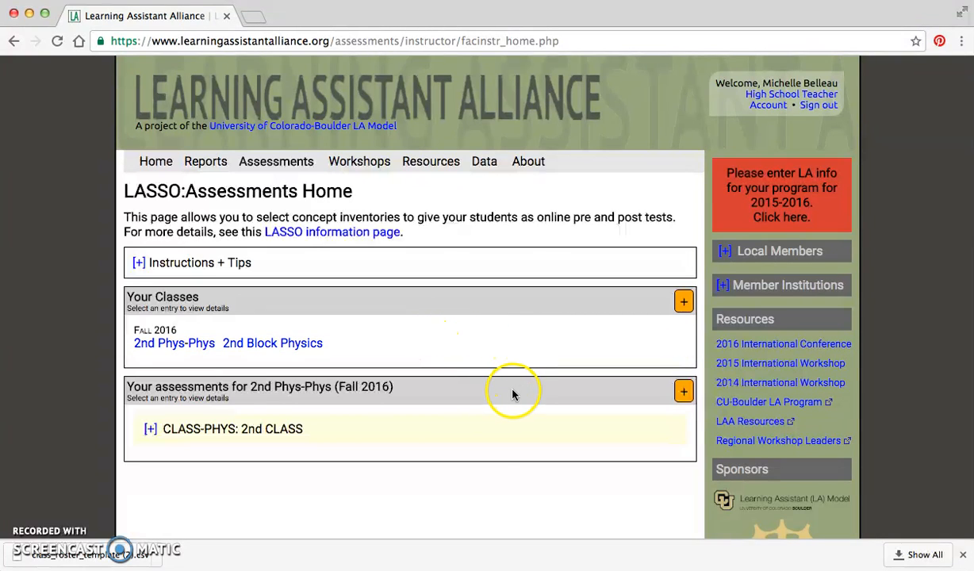
- Create another assessment for 2nd Phys-Phys labelled "2nd Concept Test" using the PET-HS Diagnostic
click(683, 392)
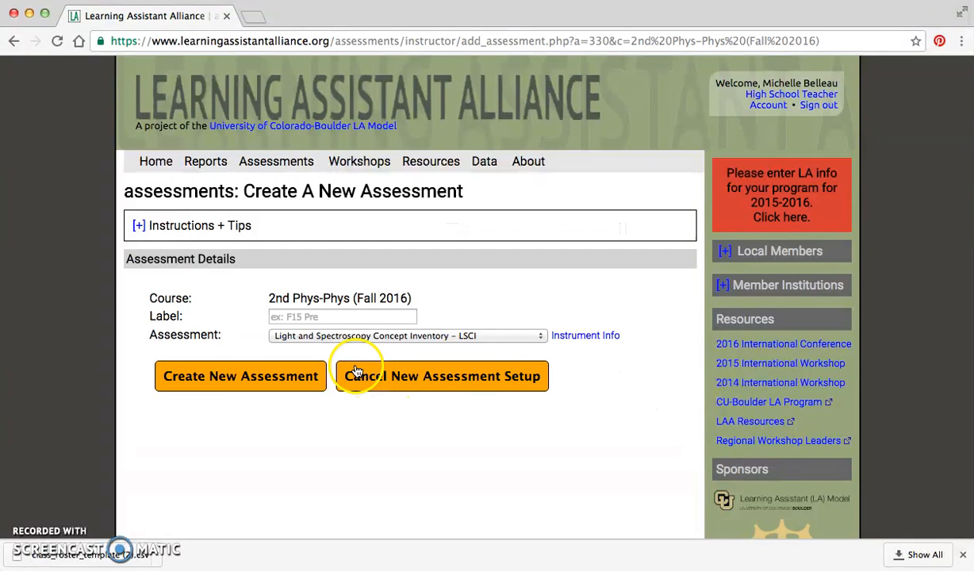
click(318, 315)
text(2nd)
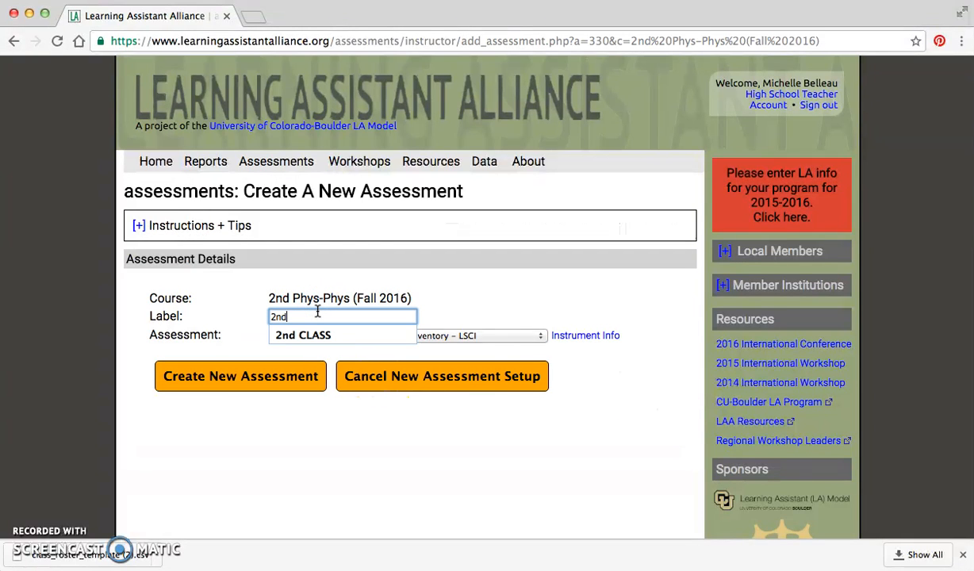
text( Conc)
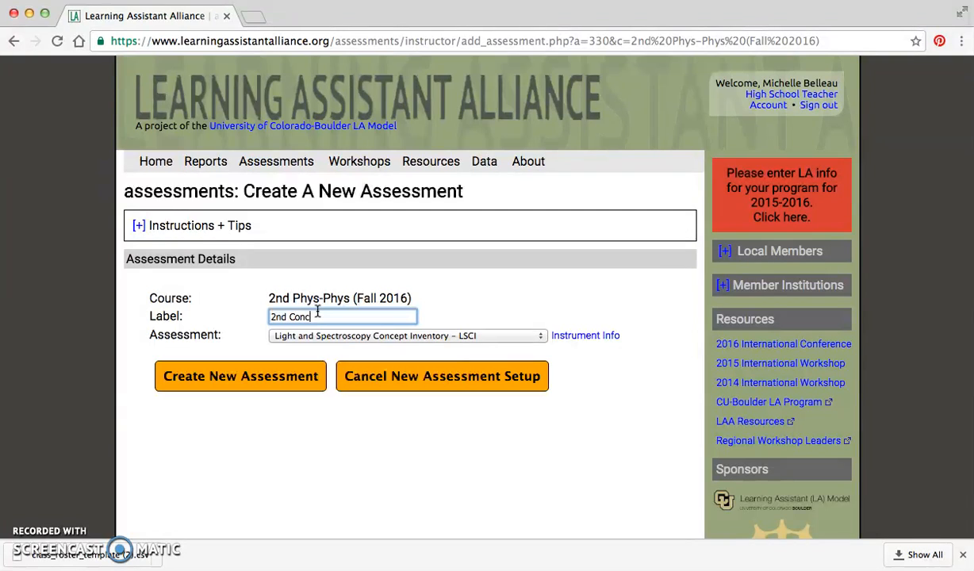
text(ept Test)
click(304, 336)
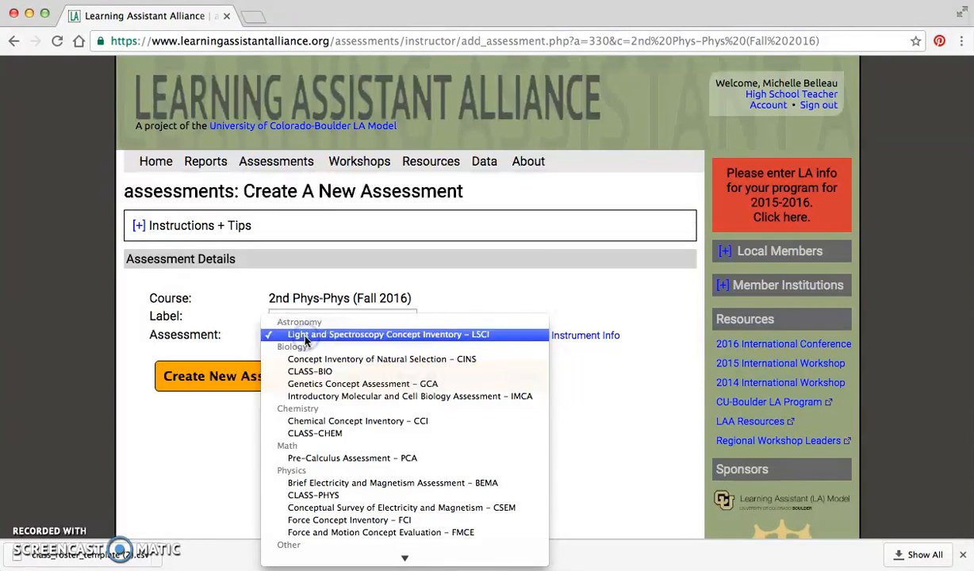
scroll(309, 445, down, 1)
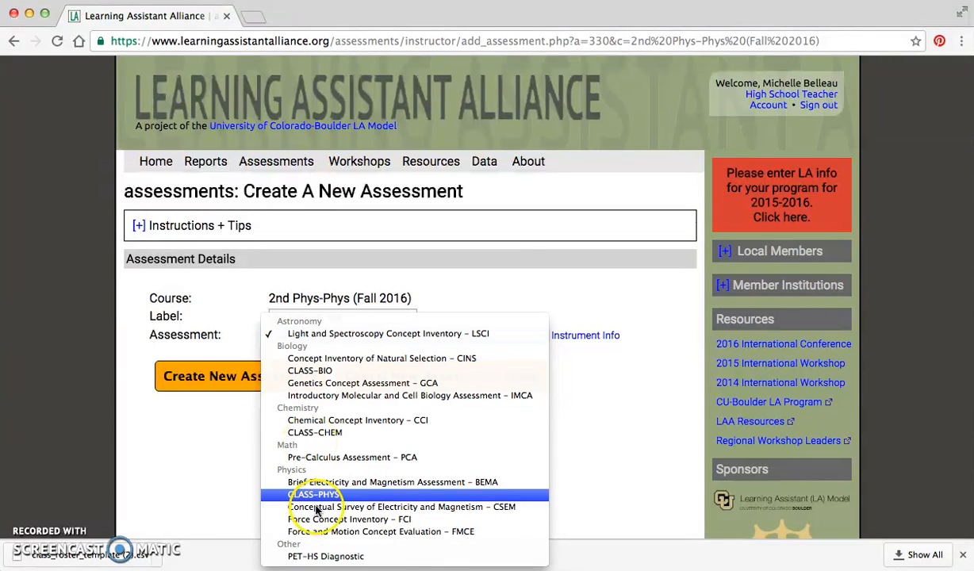
click(398, 560)
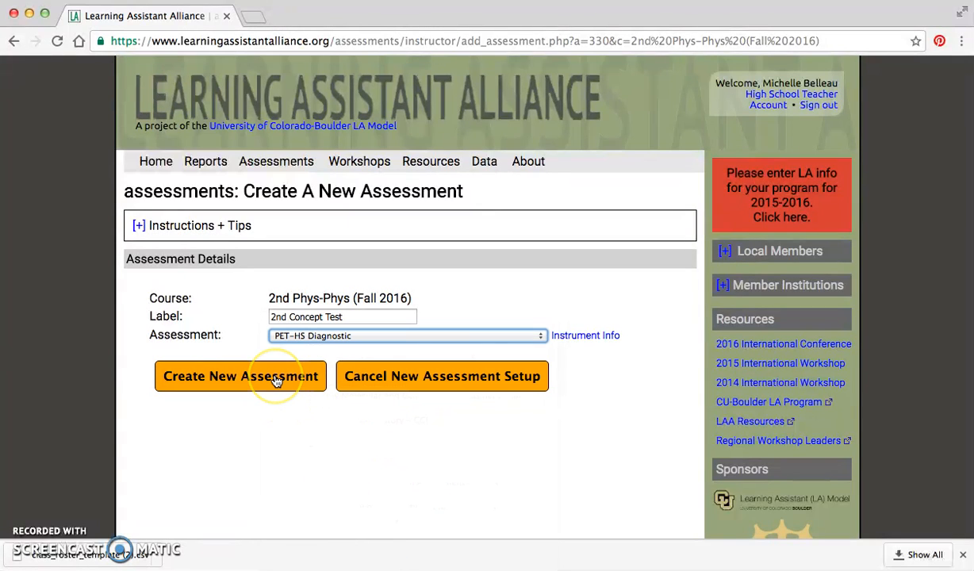
click(276, 379)
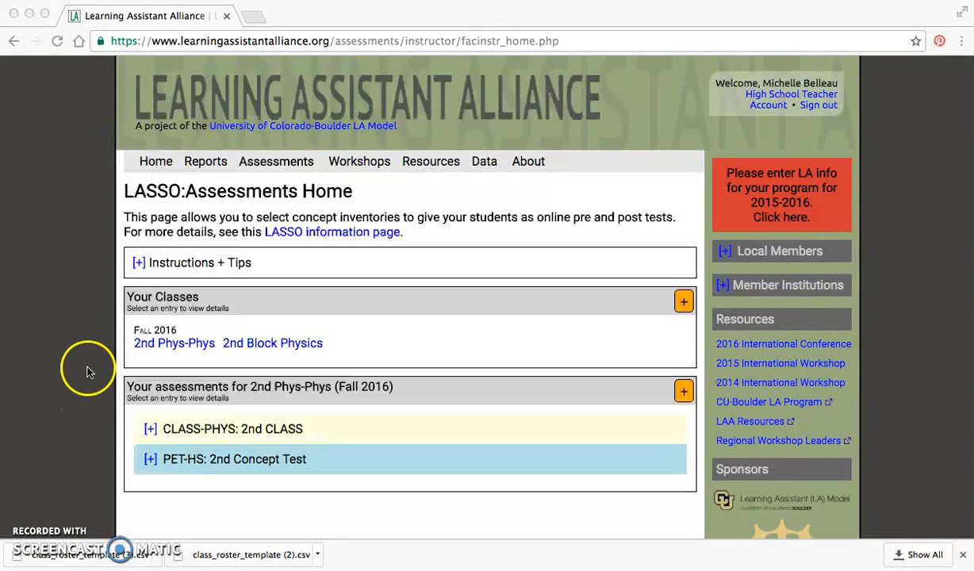
- Expand the Instructions + Tips section and download the class roster file template
click(138, 264)
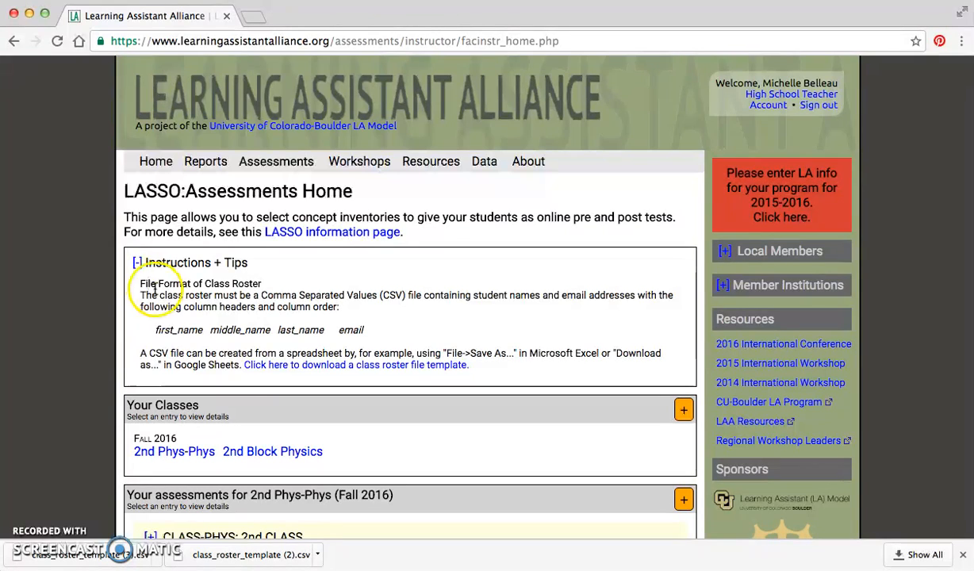
click(271, 366)
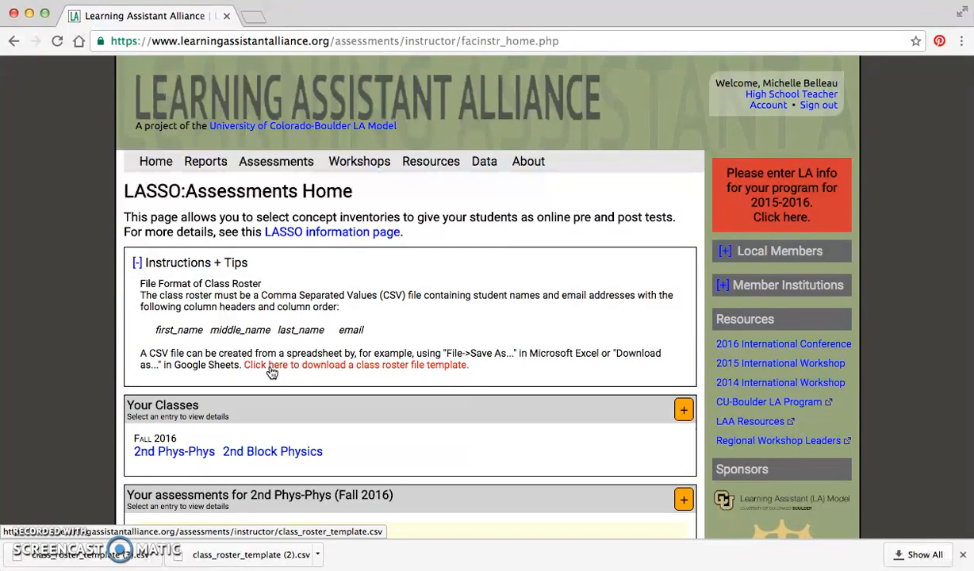
click(272, 367)
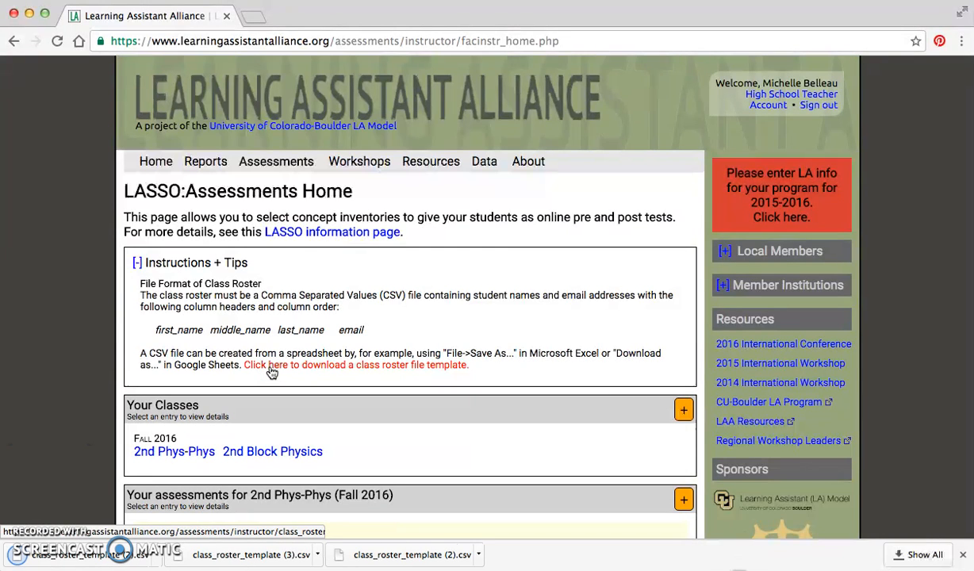
click(46, 537)
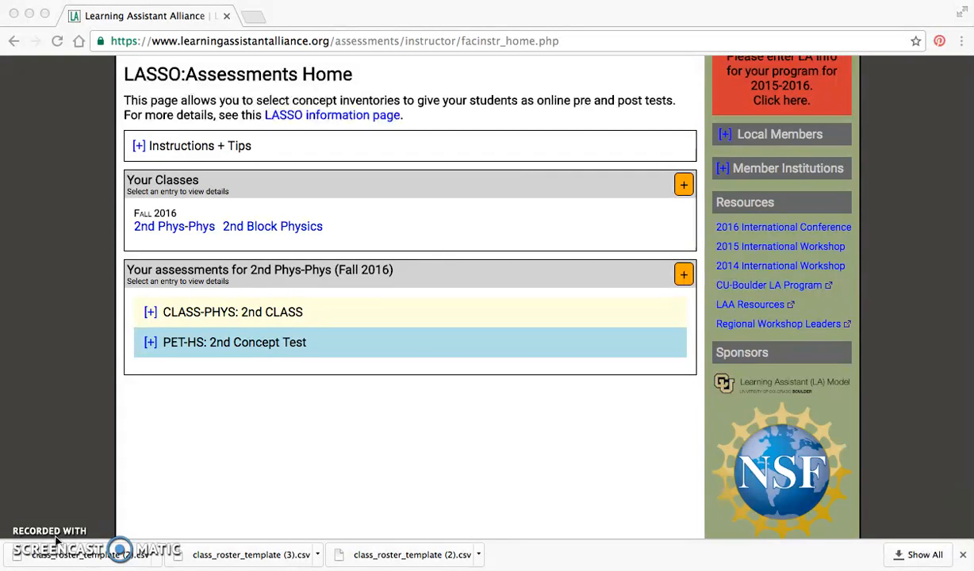
- Expand the details of the 2nd CLASS and 2nd Concept Test assessments
click(151, 313)
click(151, 314)
scroll(154, 377, down, 3)
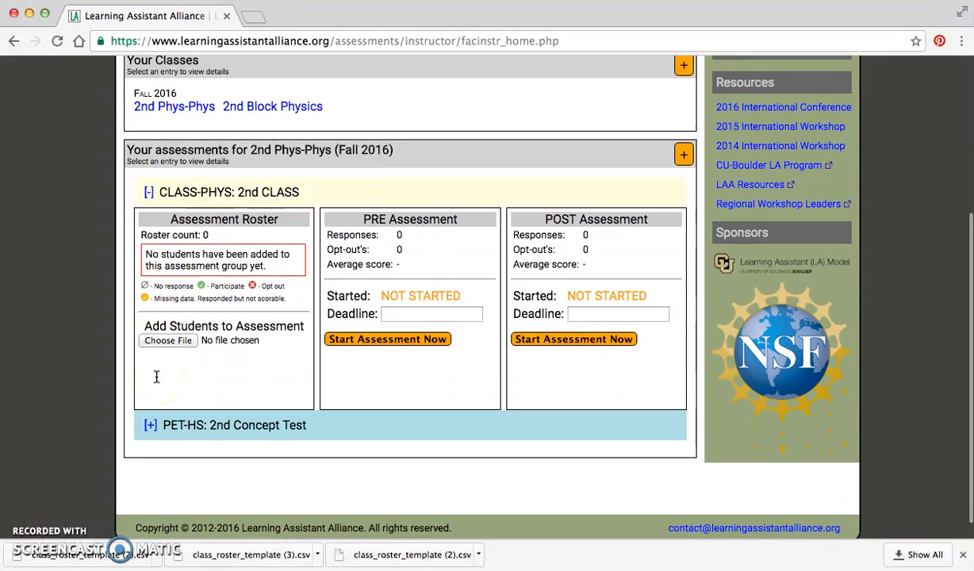
click(150, 408)
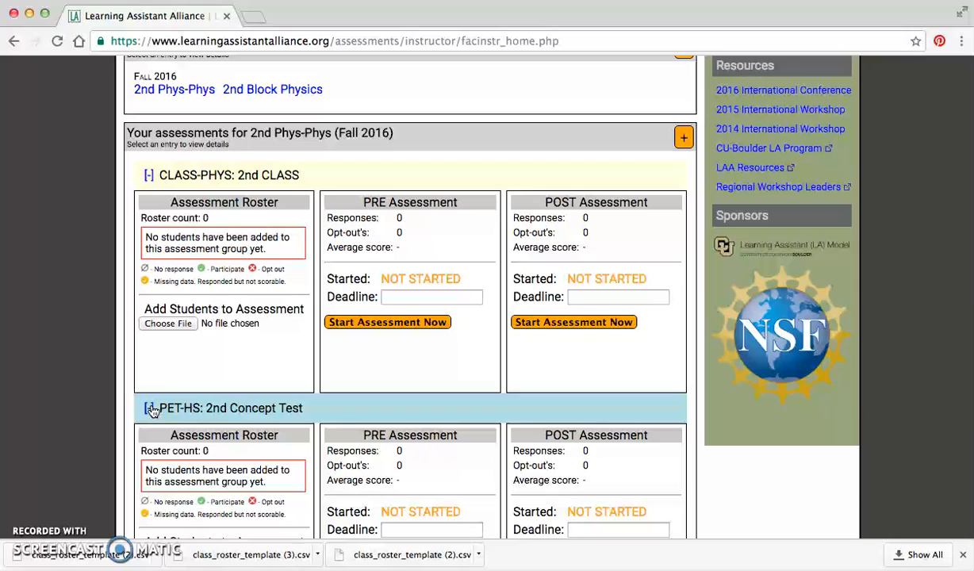
- Add the students from the 2nd Block Sample Roster.csv file to the 2nd CLASS assessment roster
click(169, 325)
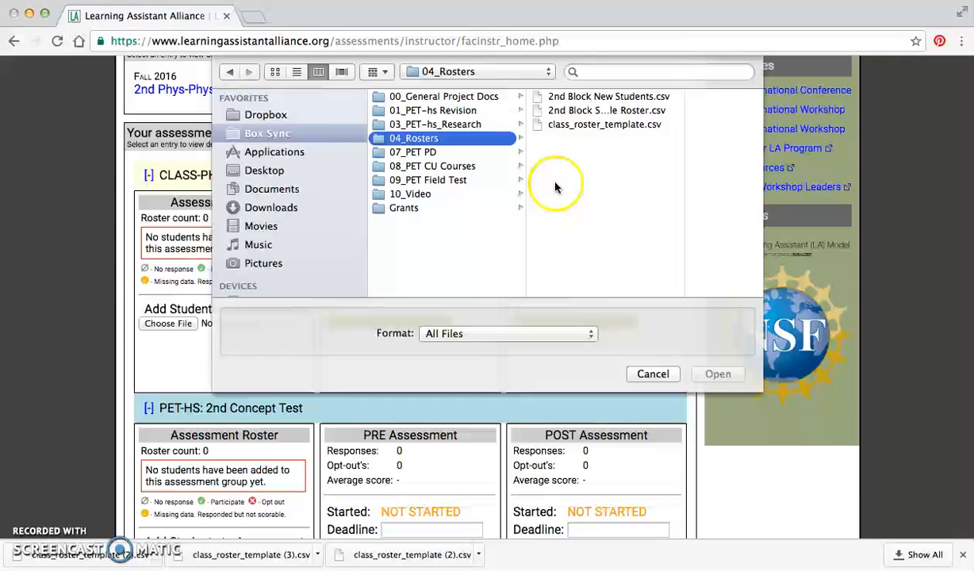
click(589, 112)
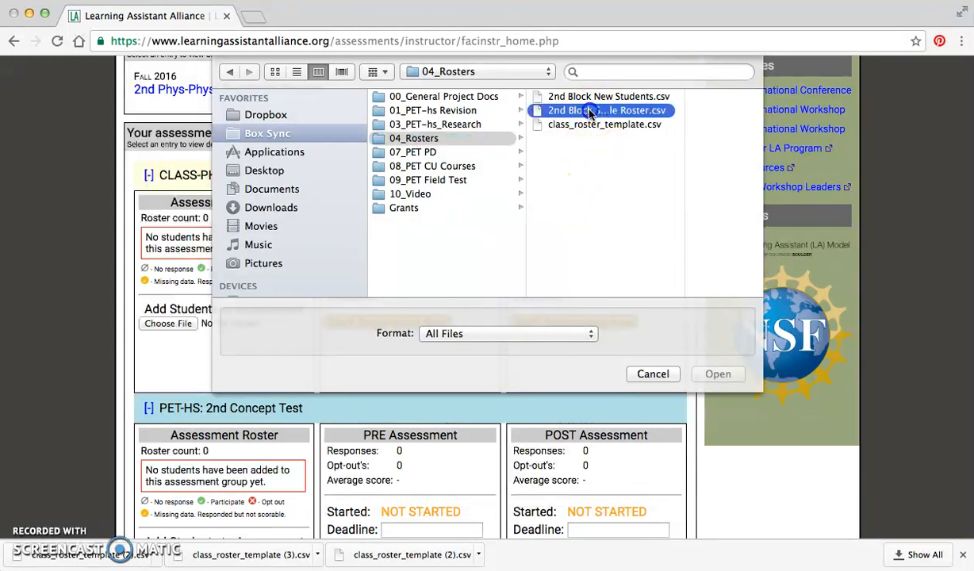
click(718, 374)
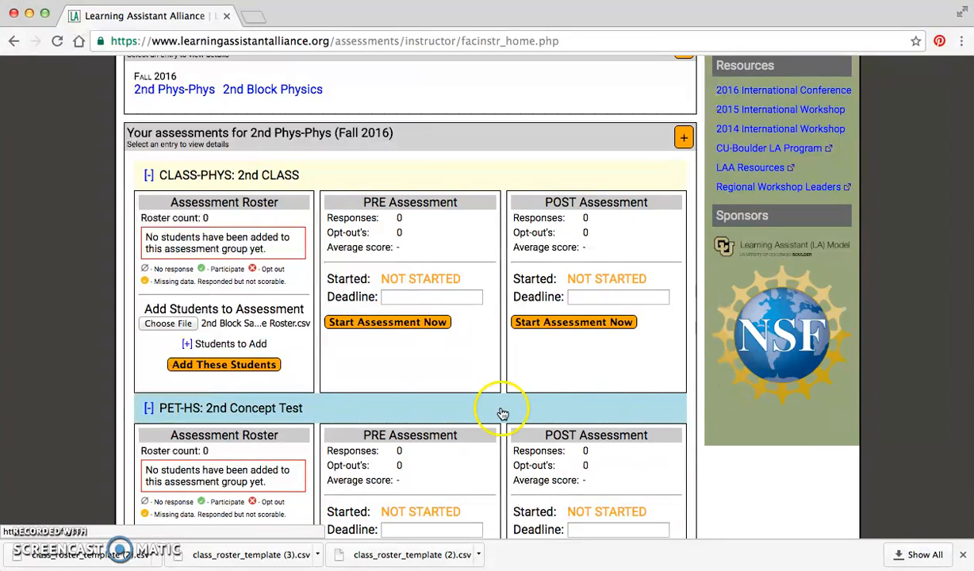
click(202, 368)
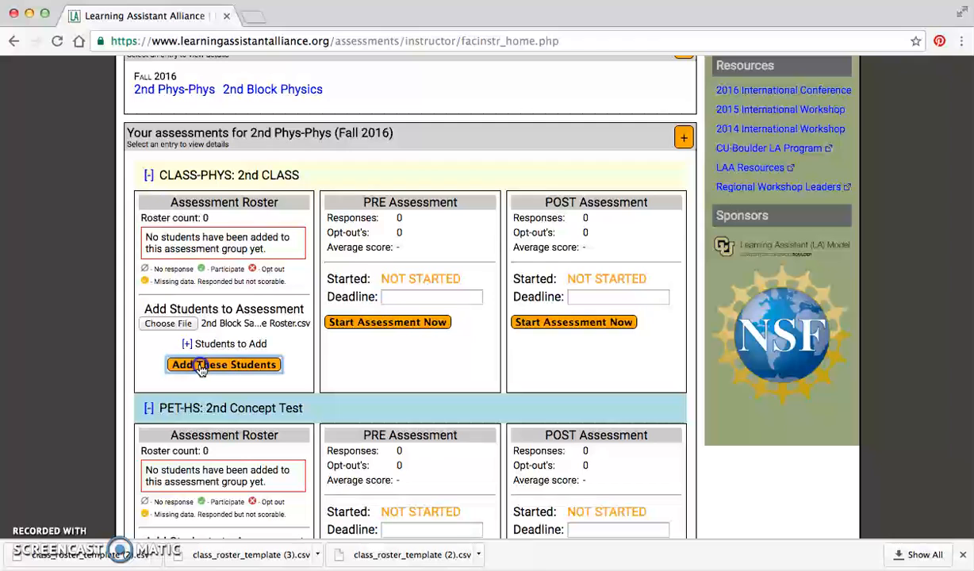
click(226, 371)
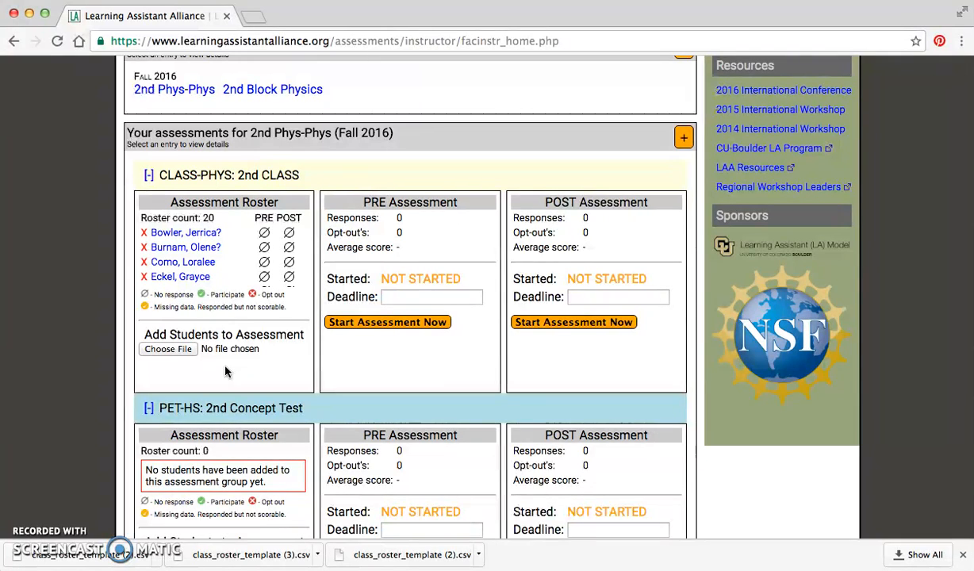
- Add the students from 2nd Block Sample Roster.csv to the PET-HS 2nd Concept Test roster
scroll(226, 371, down, 4)
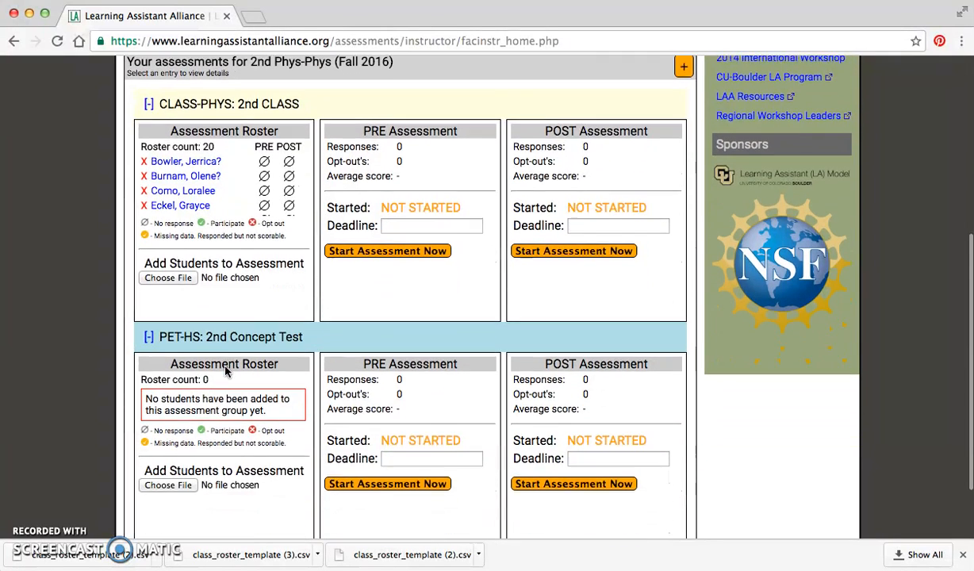
click(184, 405)
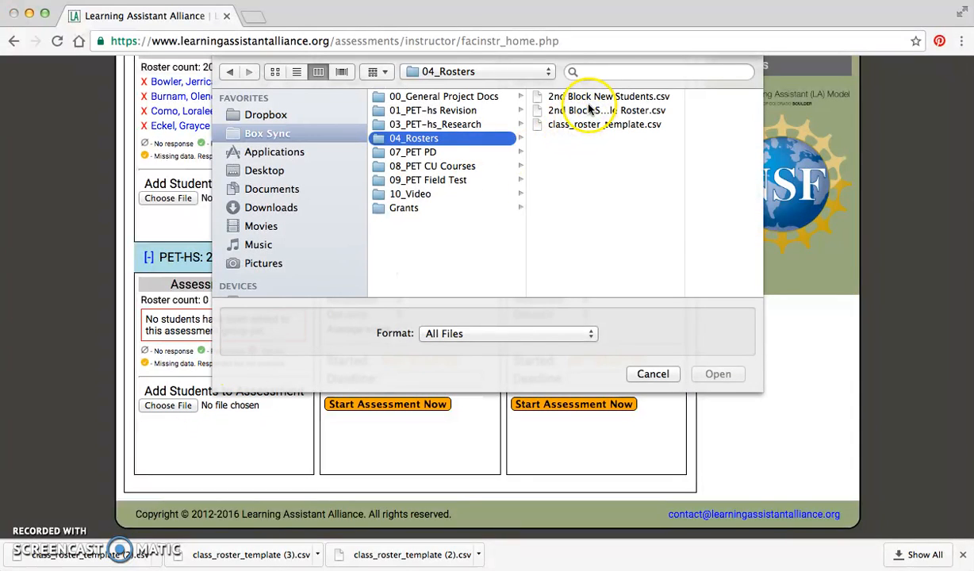
click(560, 110)
click(713, 374)
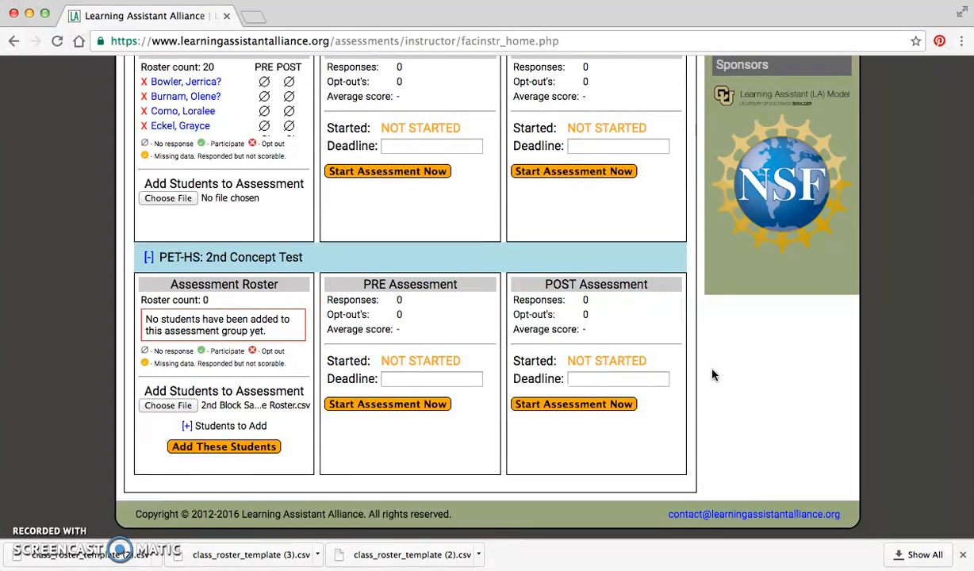
click(219, 449)
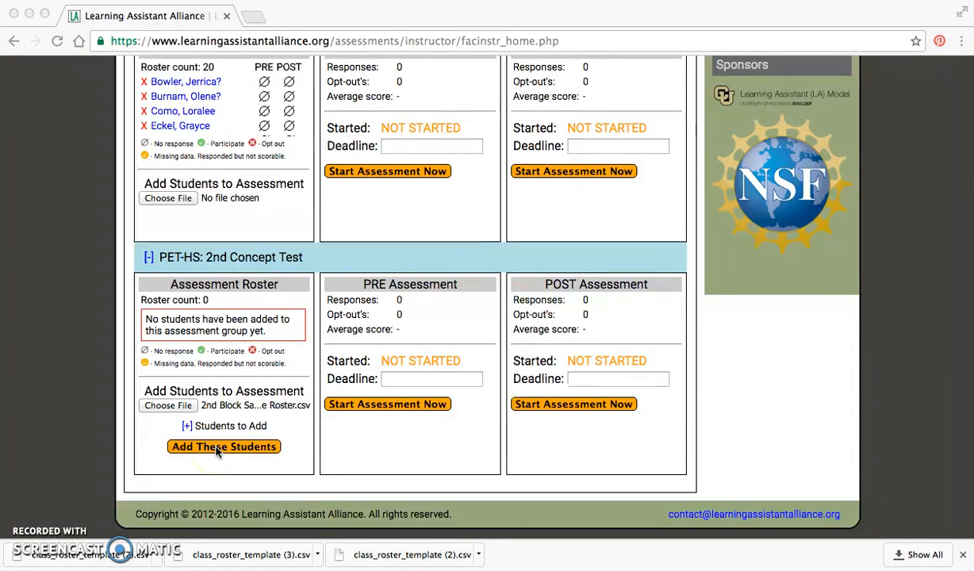
click(217, 449)
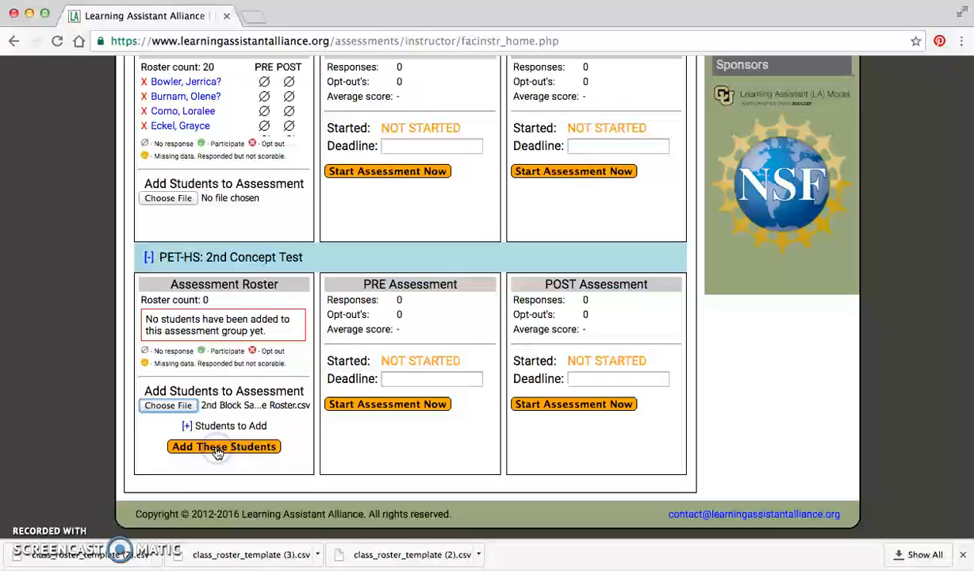
click(217, 449)
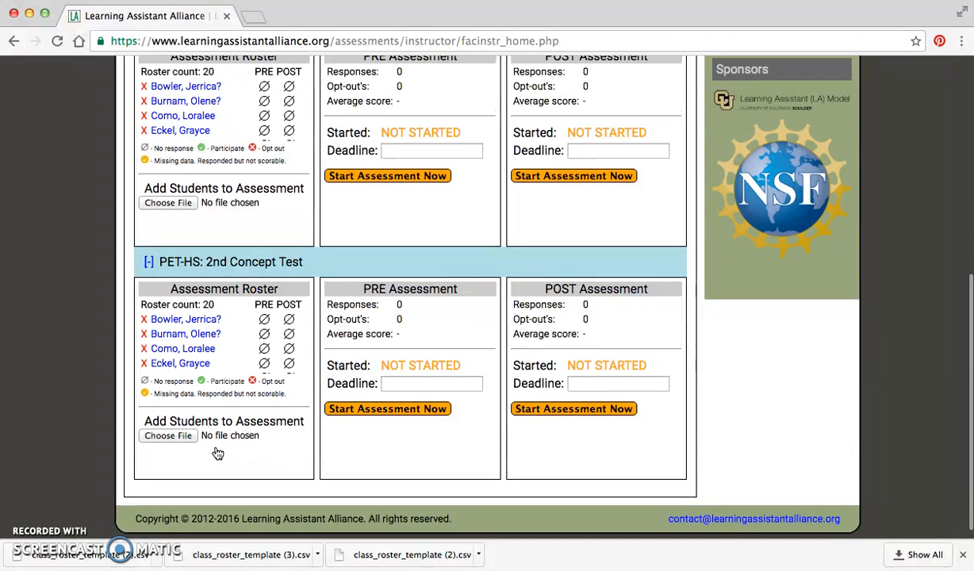
- Set the PRE assessment deadline of 2nd CLASS to 08/10/2016
scroll(217, 452, up, 2)
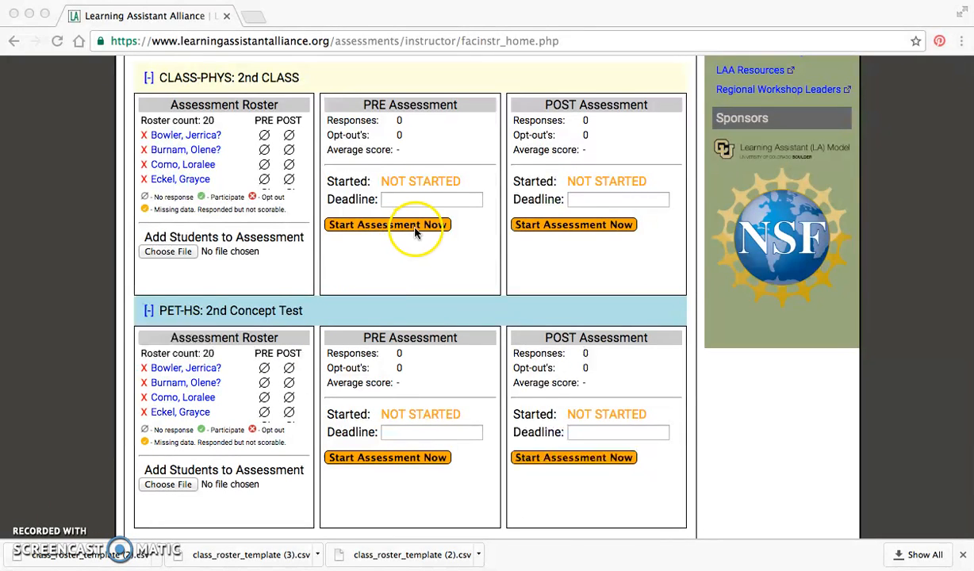
click(420, 200)
click(399, 200)
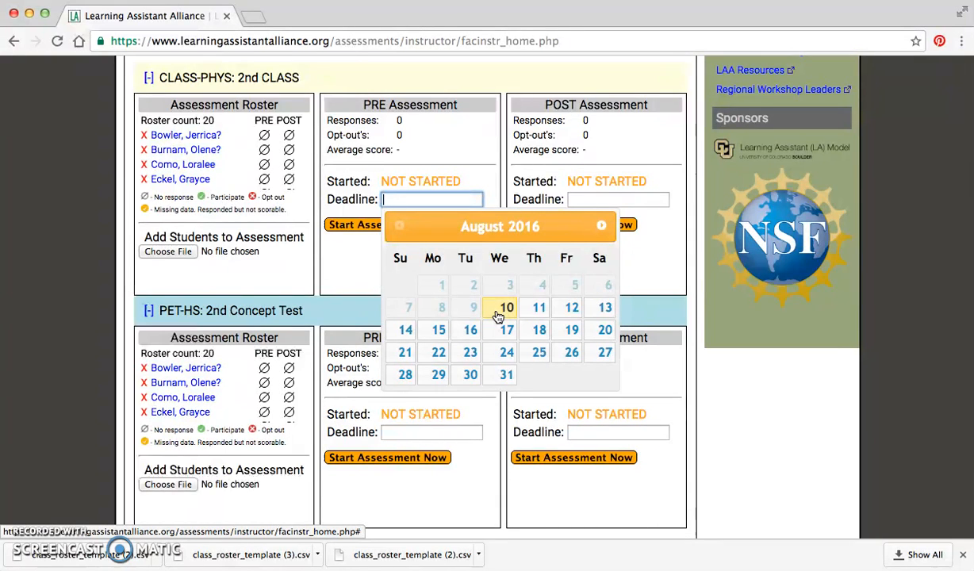
click(498, 313)
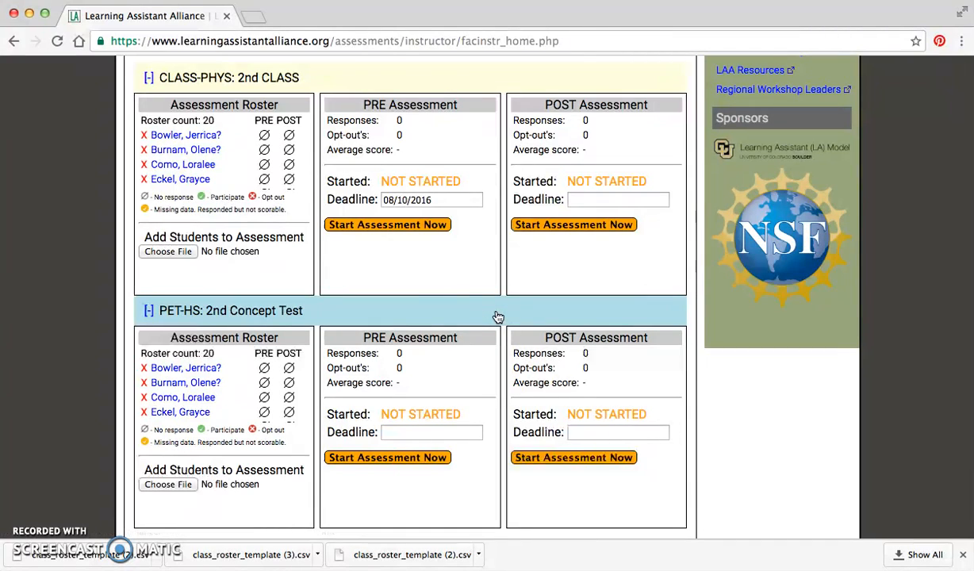
- Start the 2nd CLASS PRE assessment and agree to send the emails to all students on the roster
click(403, 230)
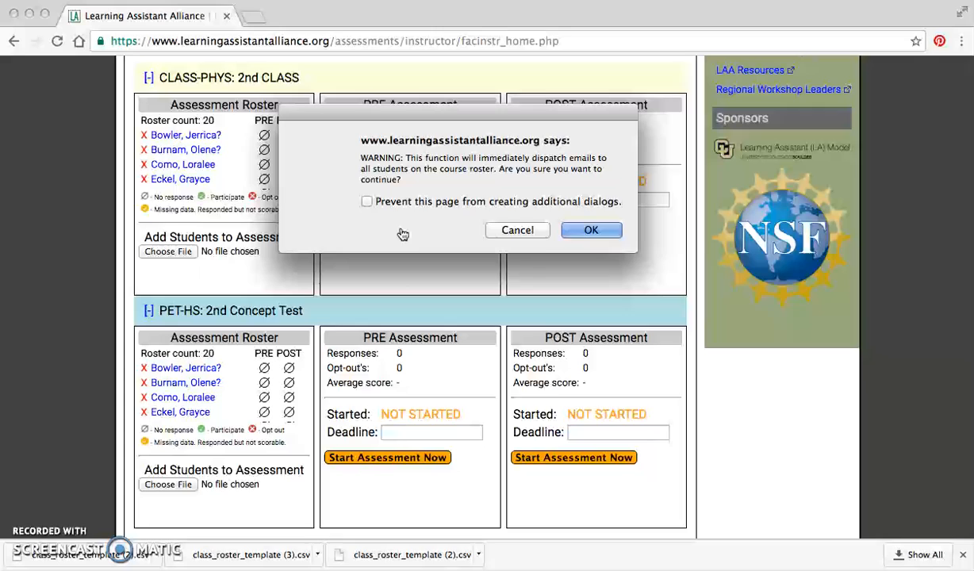
click(590, 232)
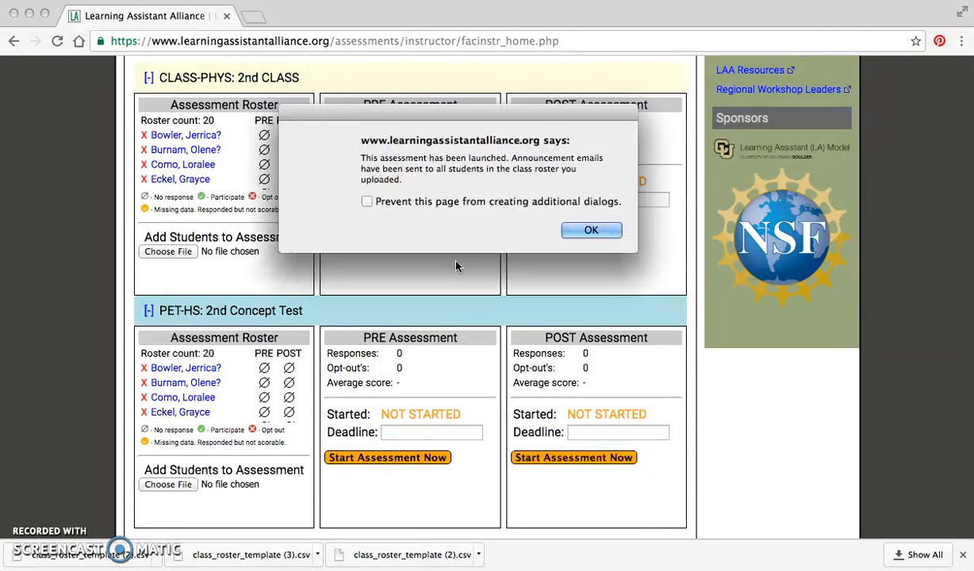
click(591, 230)
click(591, 230)
click(571, 228)
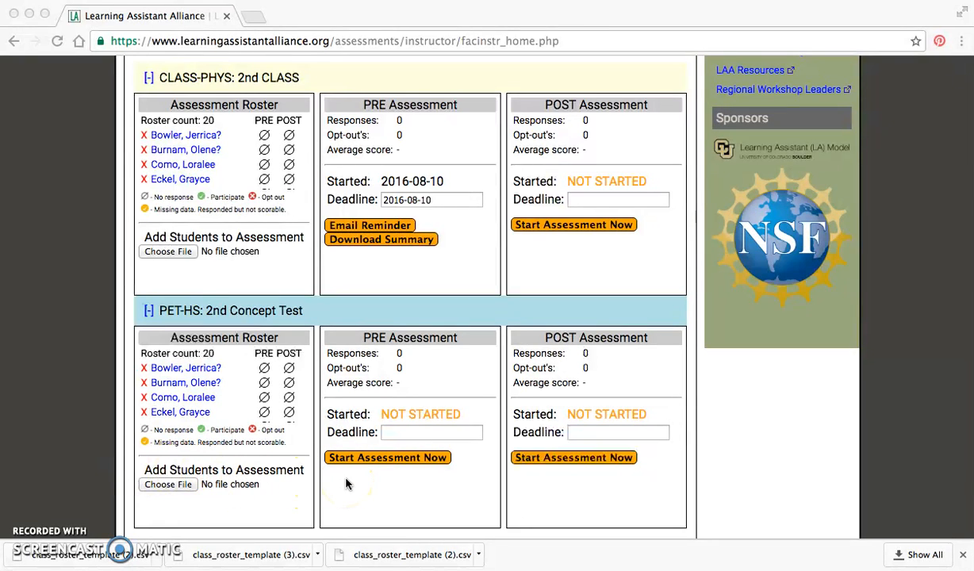
click(42, 491)
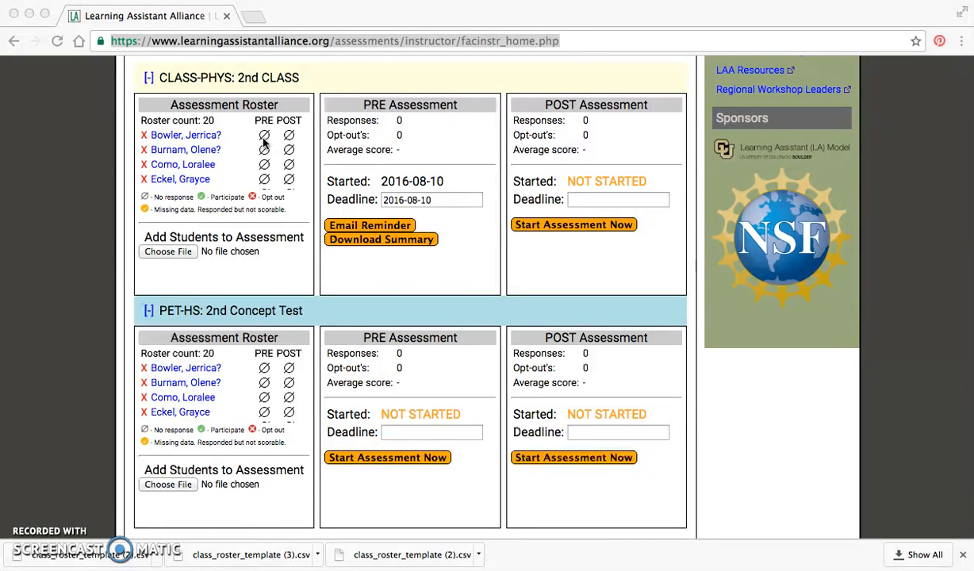
click(445, 204)
click(164, 253)
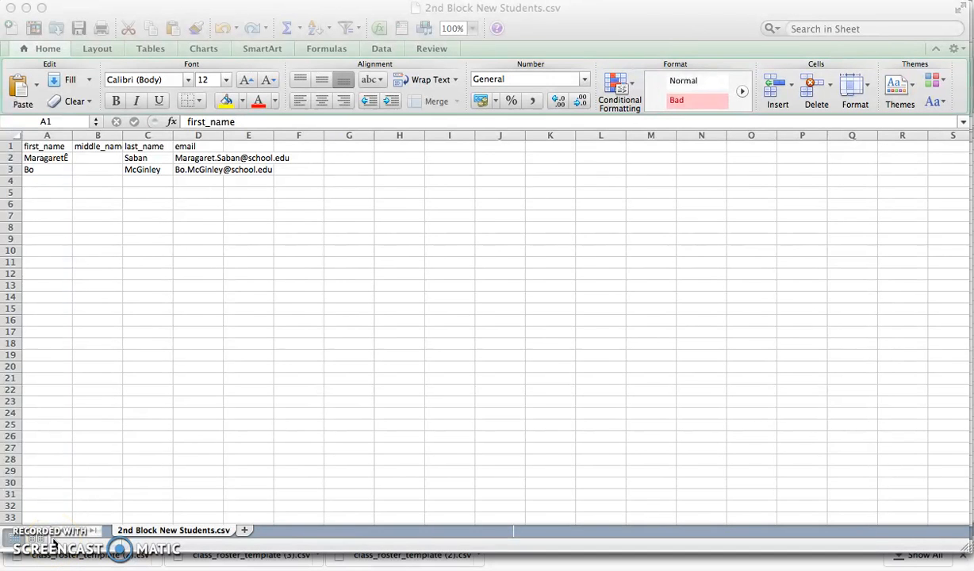
click(133, 447)
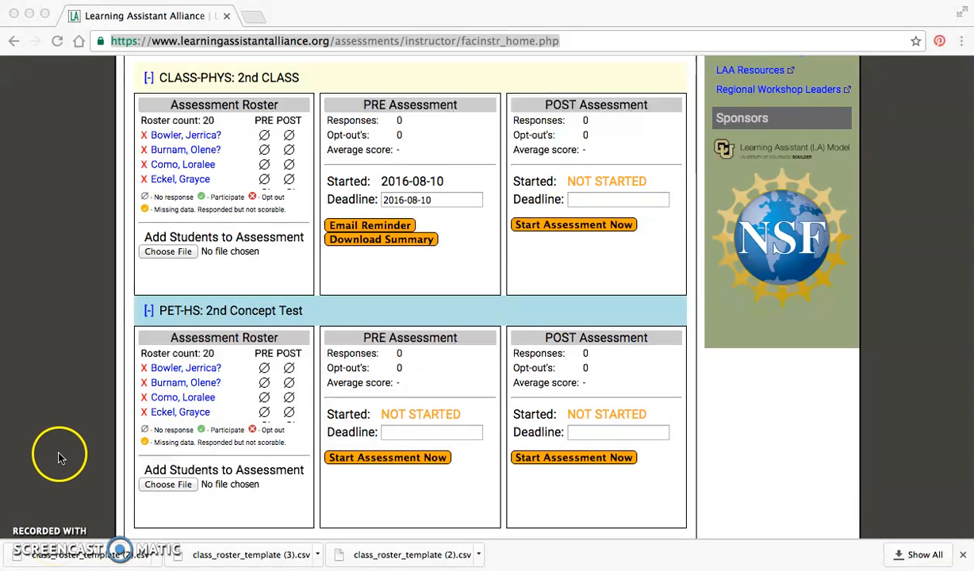
- Add the late students from 2nd Block New Students.csv to the 2nd CLASS assessment roster
click(156, 251)
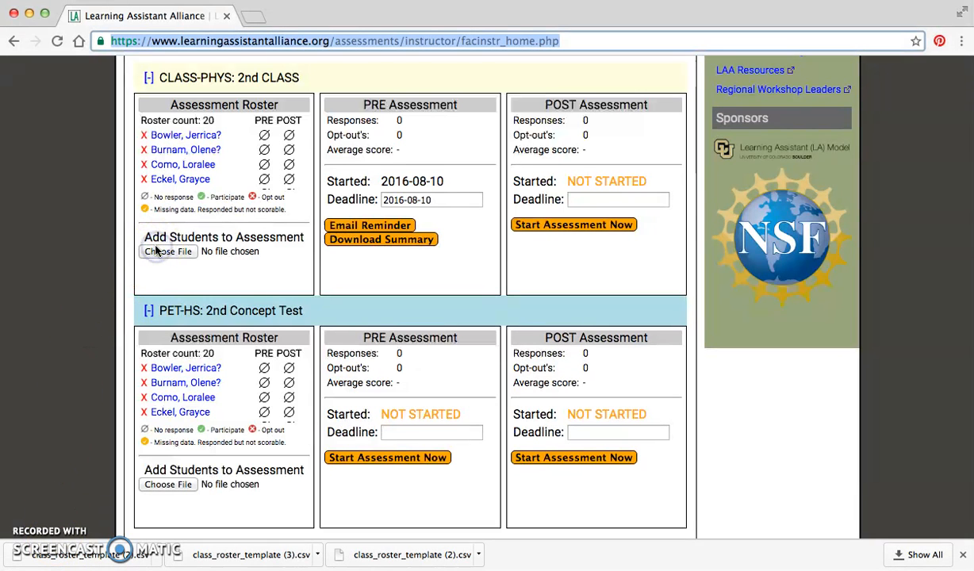
click(156, 251)
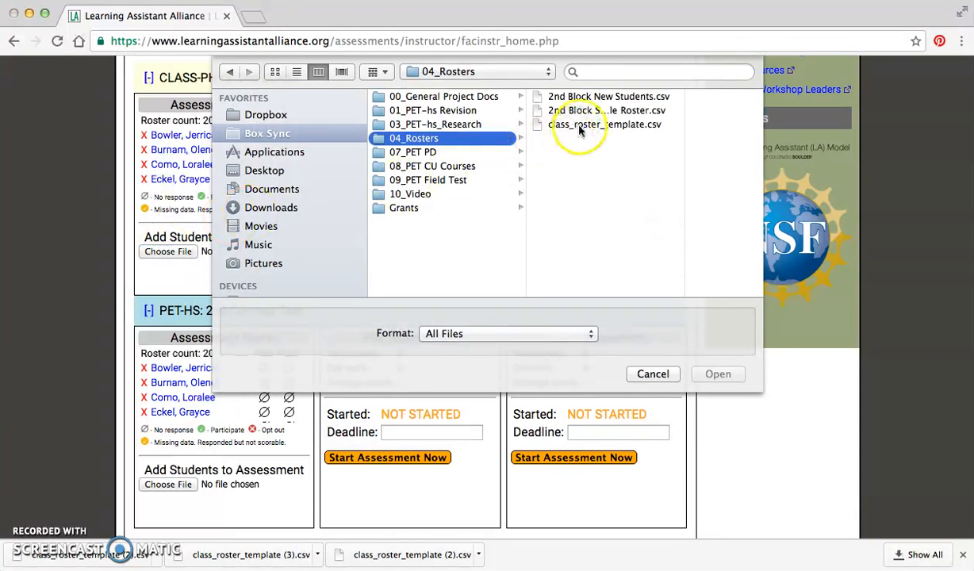
click(582, 98)
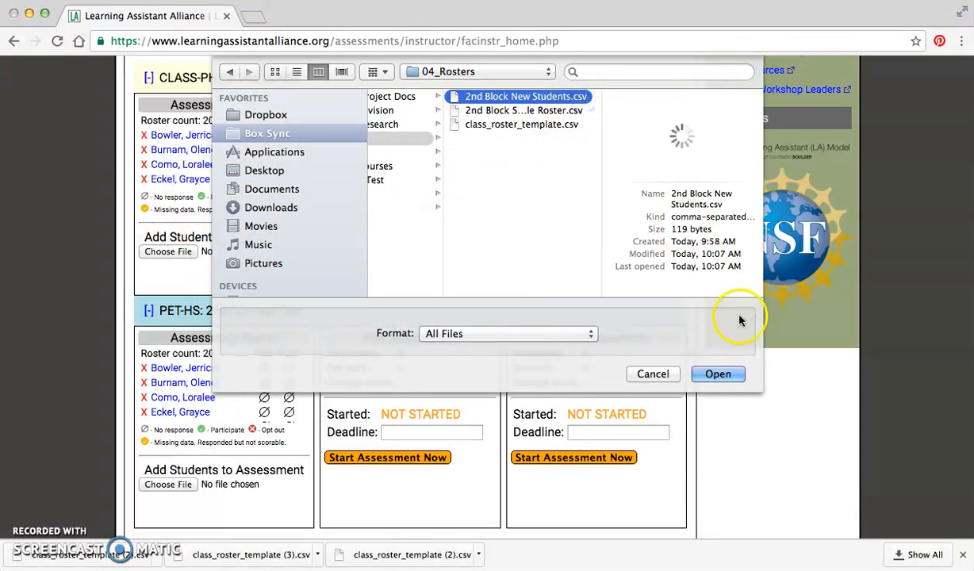
click(734, 373)
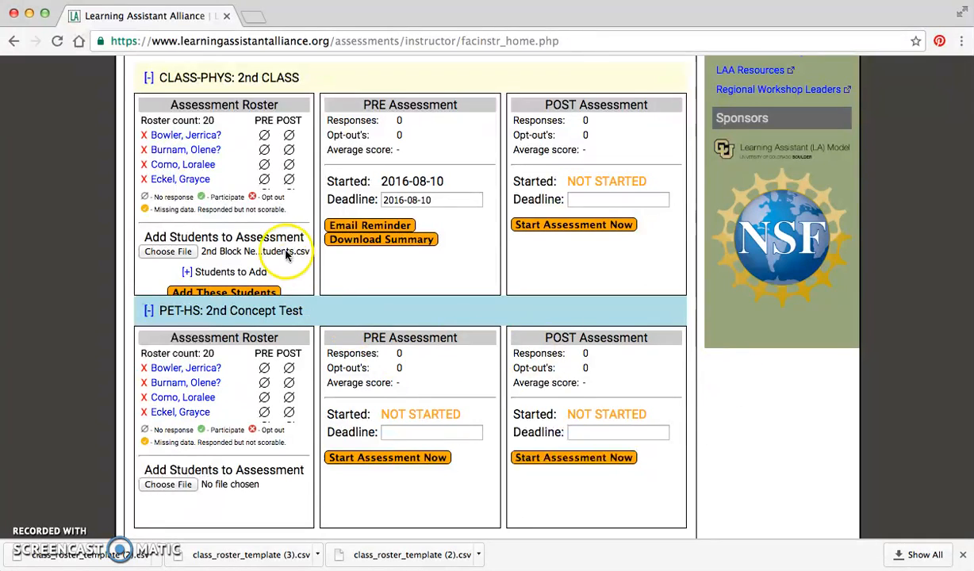
scroll(281, 246, down, 2)
click(250, 266)
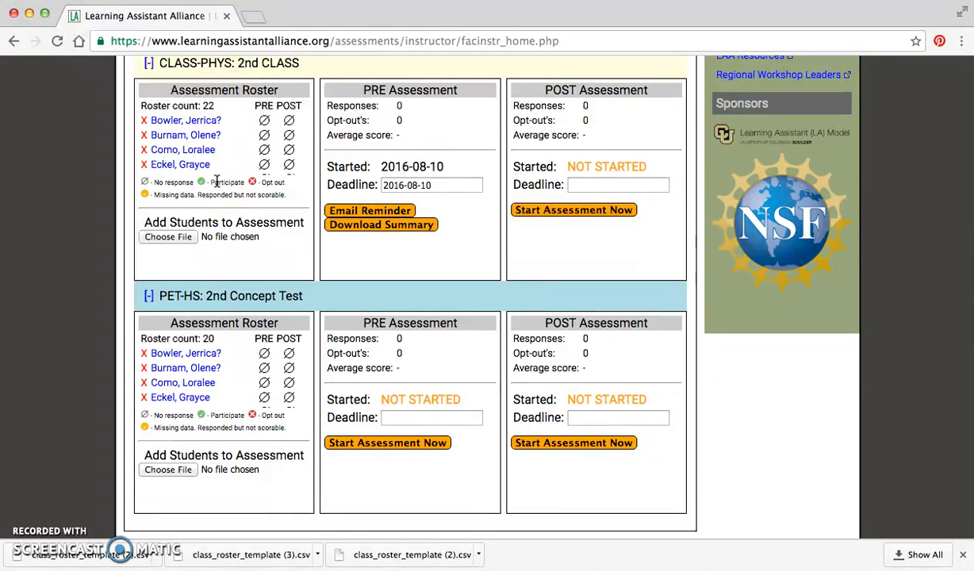
click(87, 542)
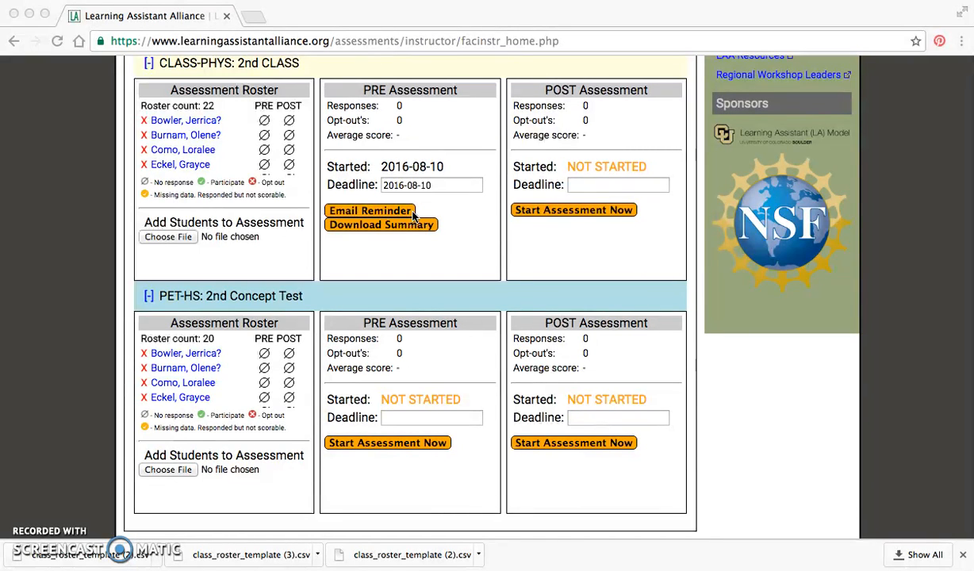
click(47, 495)
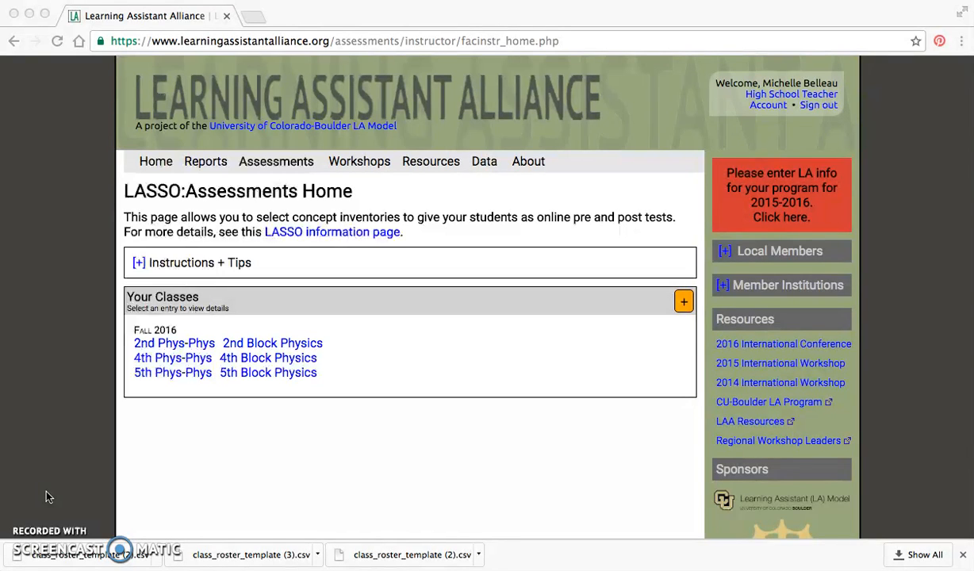
- Show the assessments of the 5th Phys-Phys class and look at the 5th CLASS entry
click(164, 376)
click(176, 369)
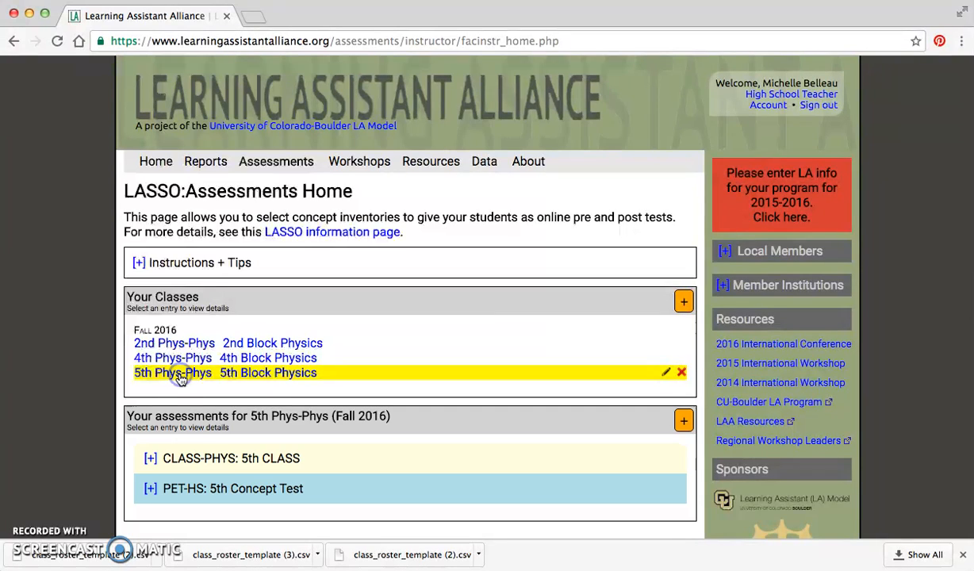
scroll(181, 380, down, 1)
scroll(181, 380, down, 1)
click(150, 409)
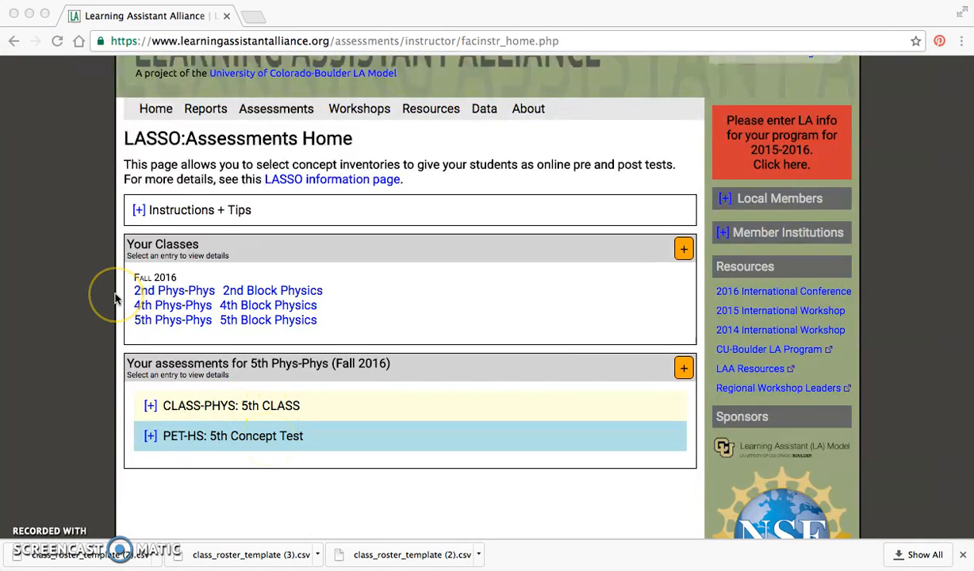
- Switch to the 2nd Phys-Phys class and expand the details of its 2nd CLASS assessment
click(158, 292)
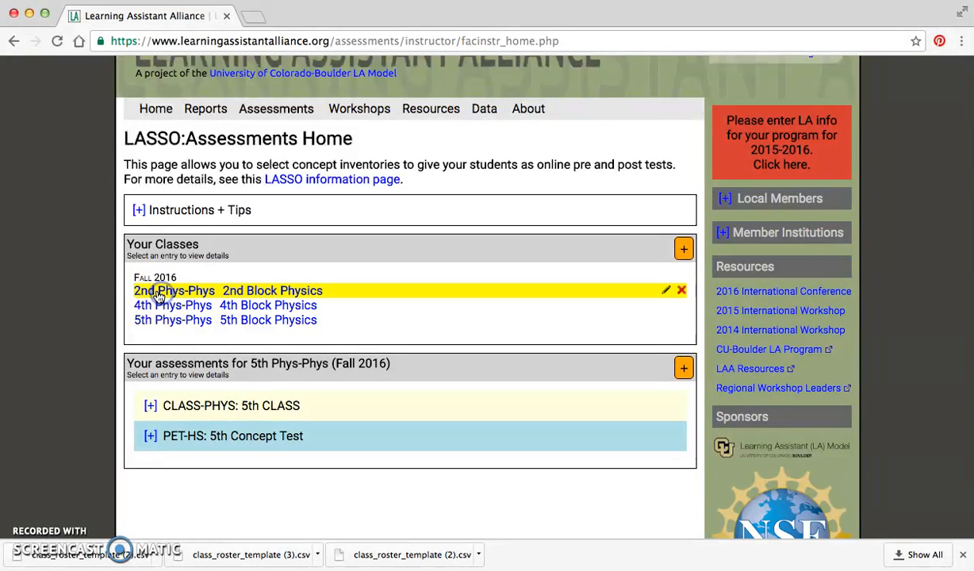
click(150, 406)
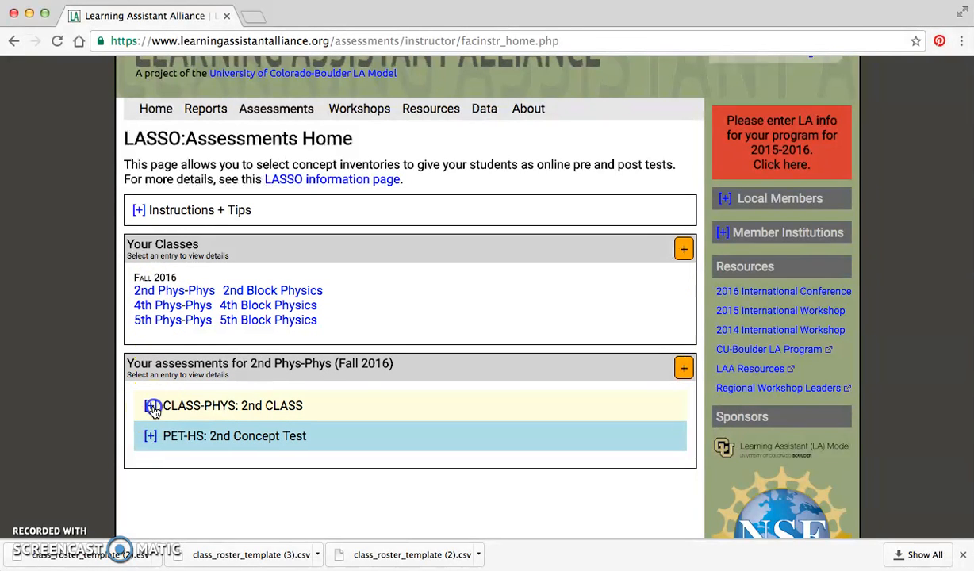
scroll(355, 420, down, 3)
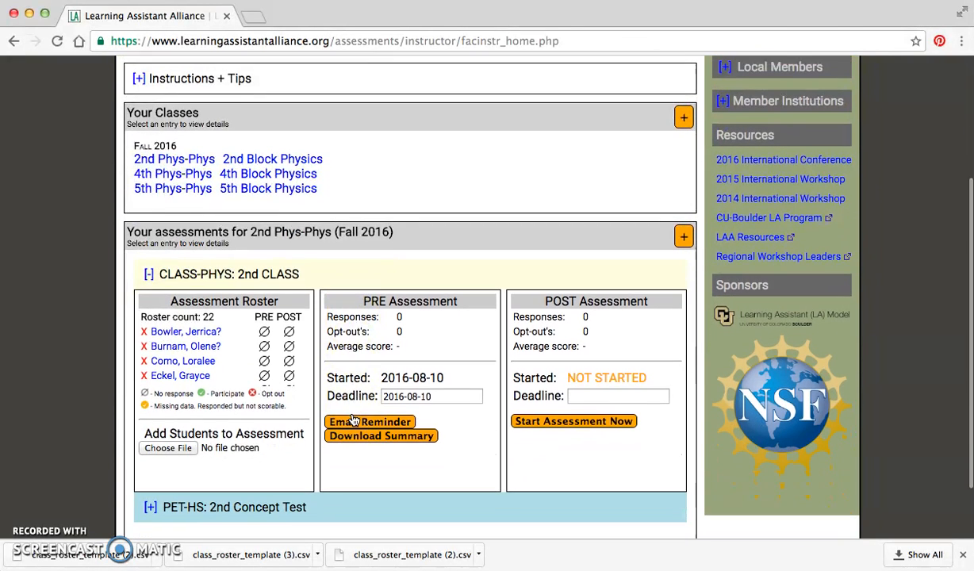